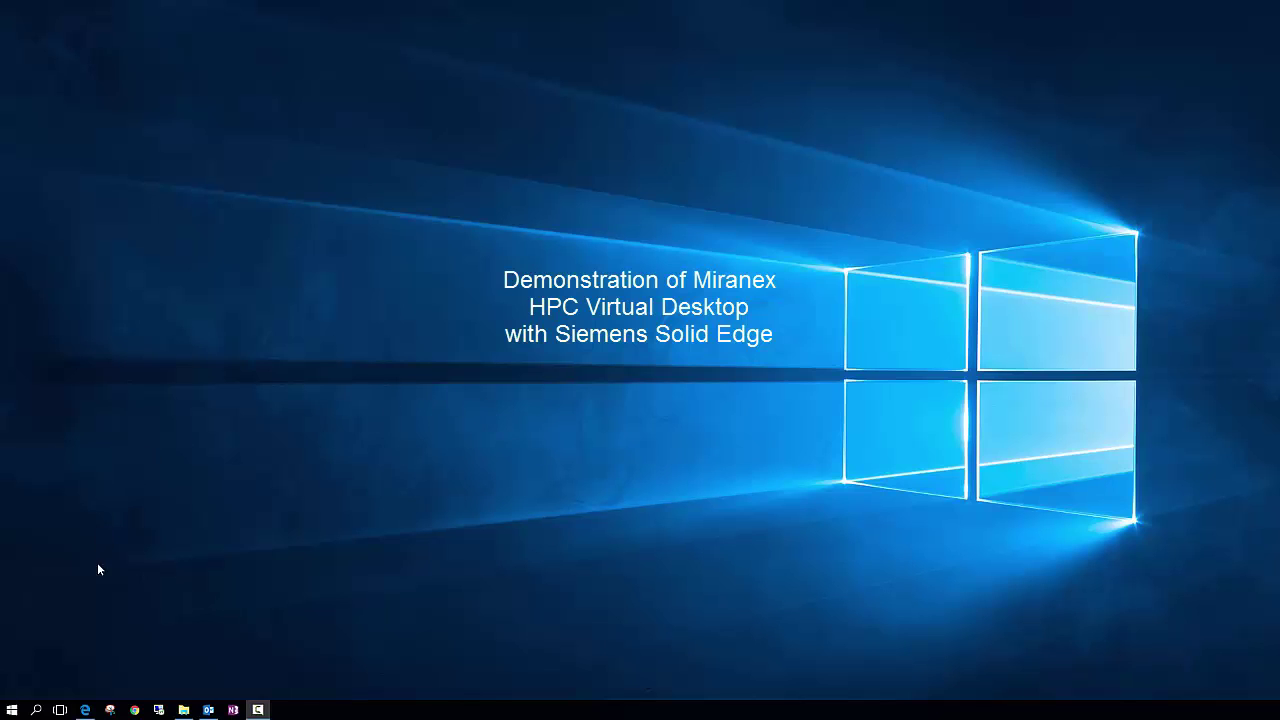
Step: Open the Miranex Desktop Gateway in the browser and log on with the account user name and password
{"action": "left_click", "coordinate": [85, 708]}
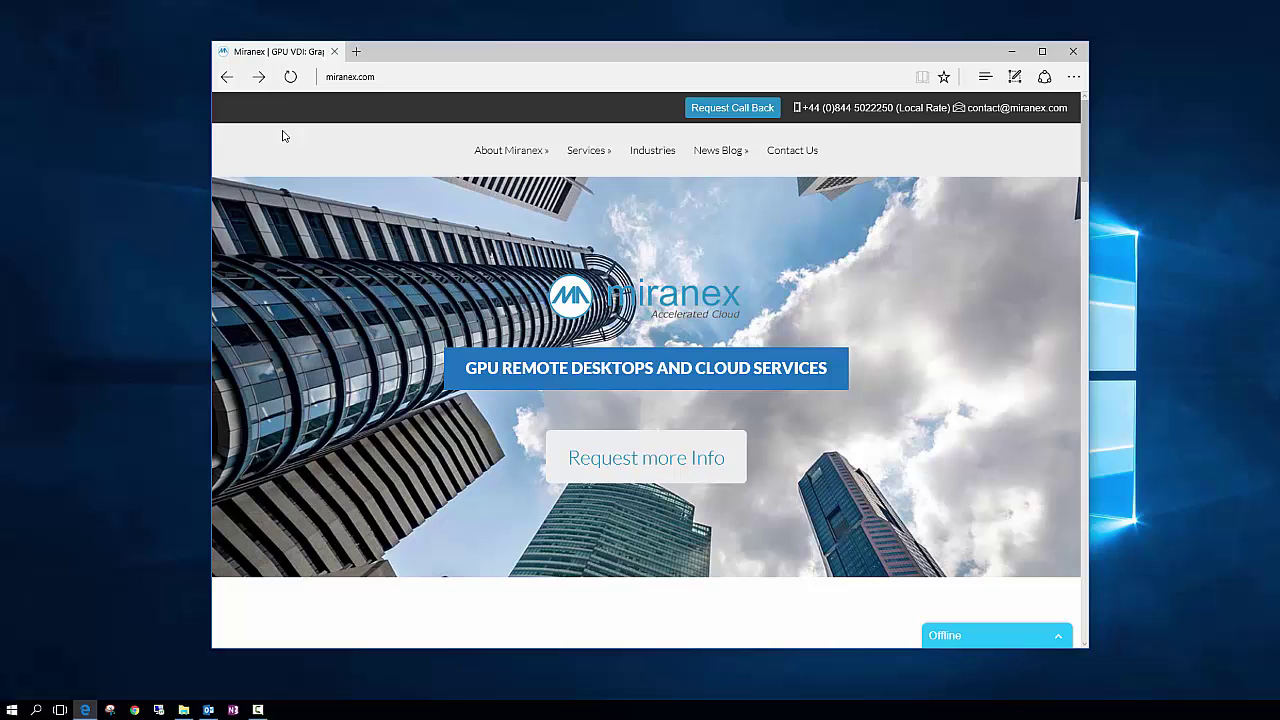
{"action": "left_click", "coordinate": [262, 80]}
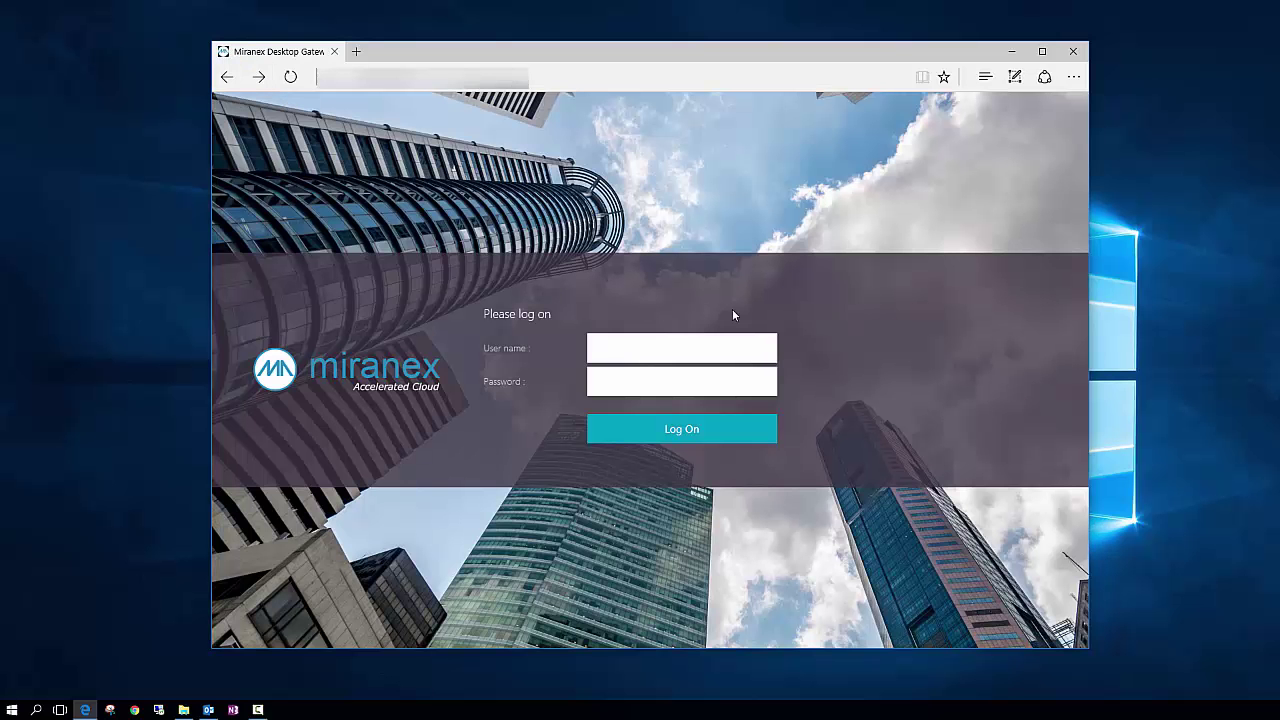
{"action": "type", "text": "..."}
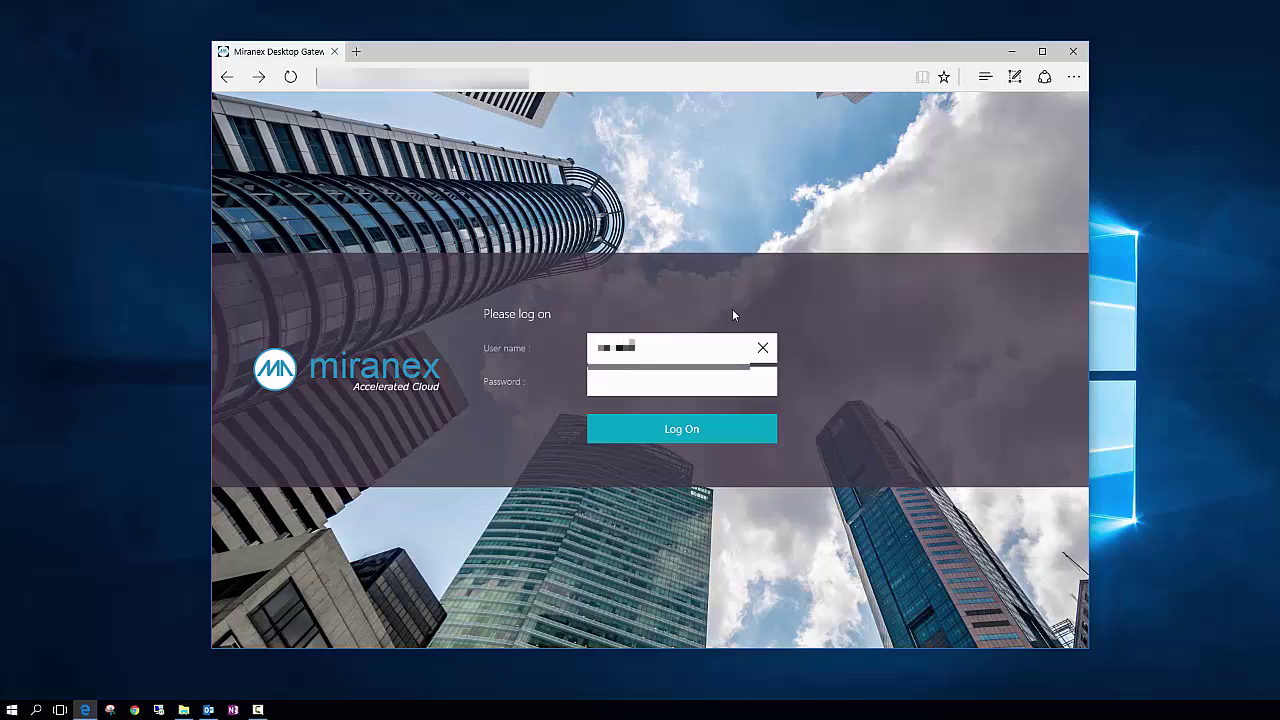
{"action": "type", "text": "...1"}
{"action": "key", "text": "Tab"}
{"action": "type", "text": "*********"}
{"action": "key", "text": "Return"}
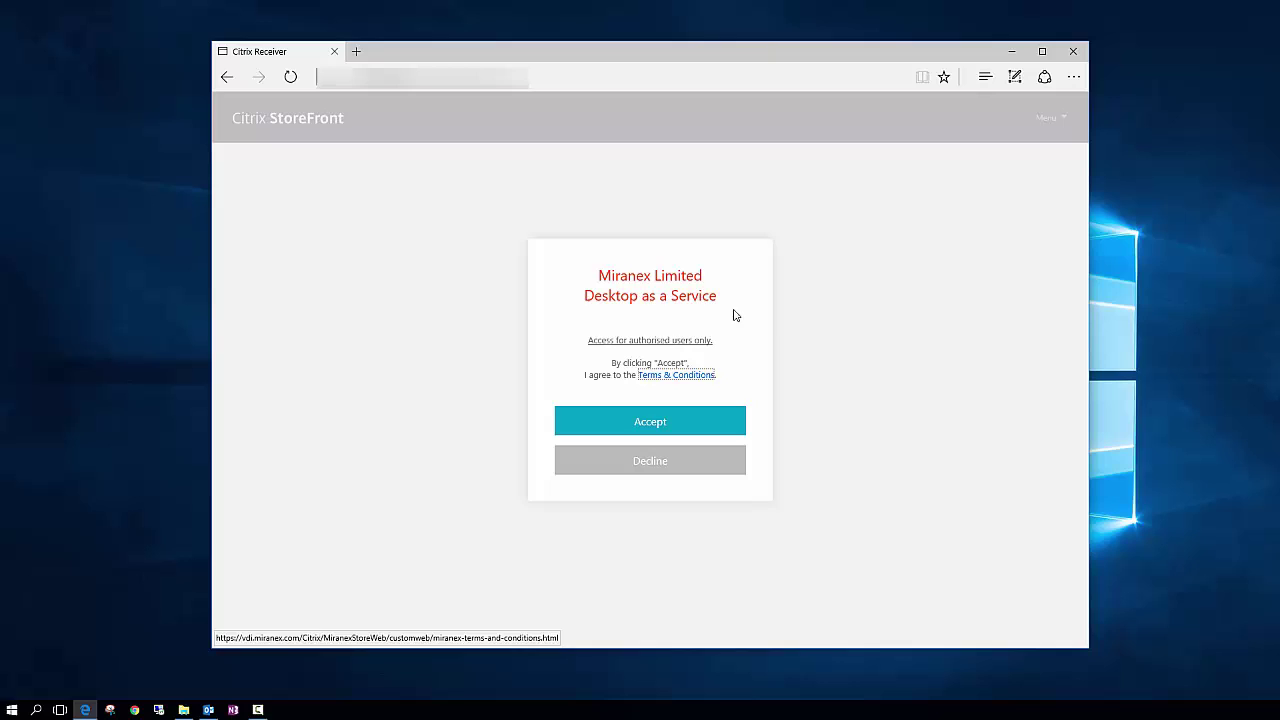
Step: Accept the service terms and launch Demo Desktop 4 from the downloaded ICA file, permitting use of attached devices
{"action": "left_click", "coordinate": [684, 422]}
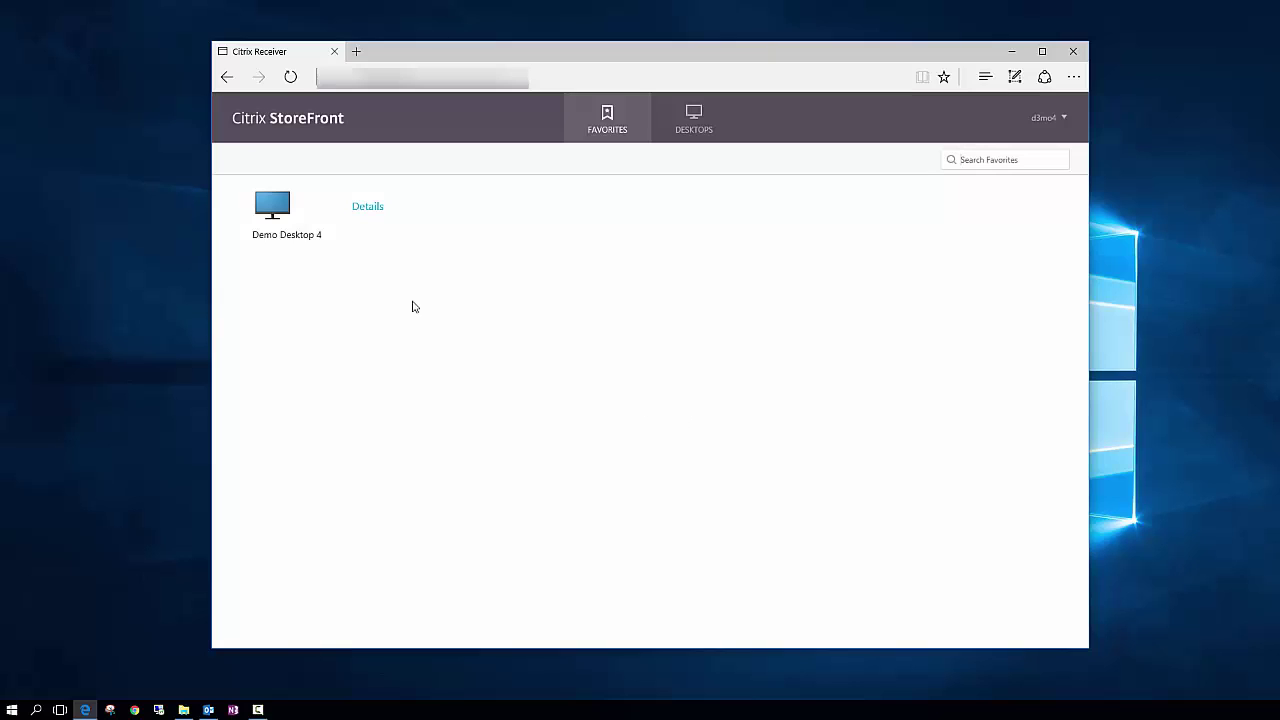
{"action": "left_click", "coordinate": [281, 207]}
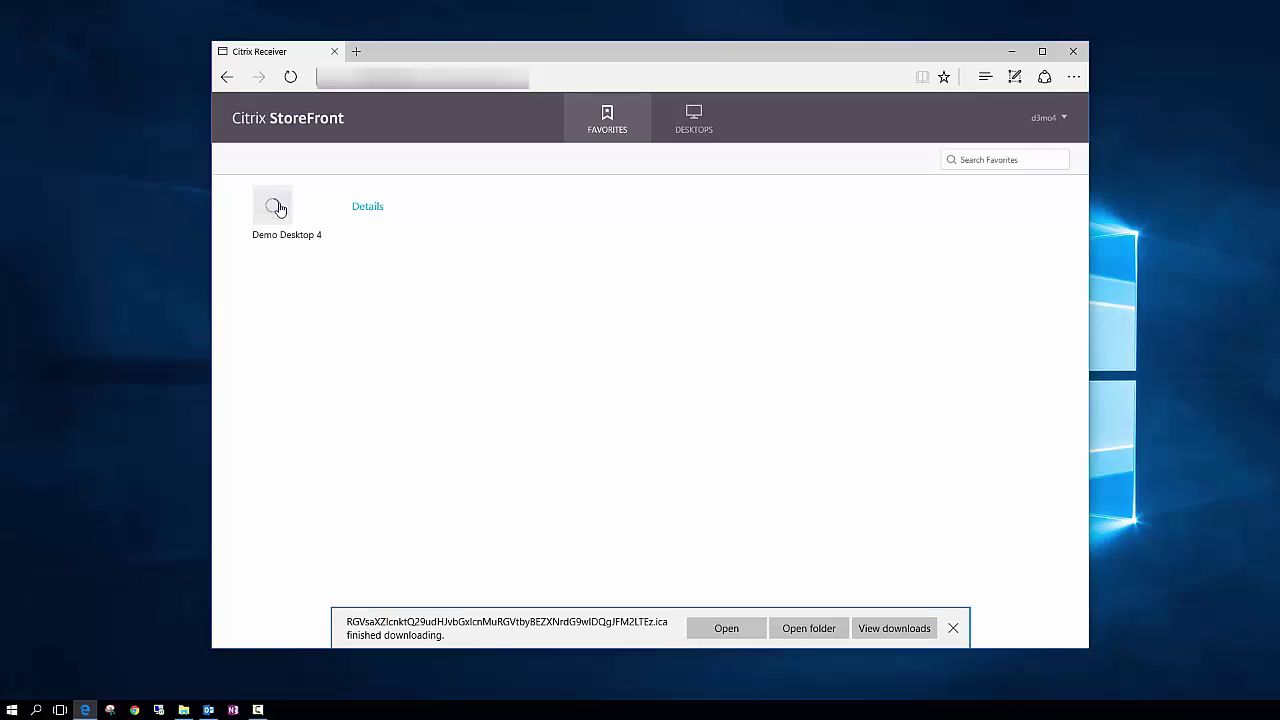
{"action": "left_click", "coordinate": [731, 628]}
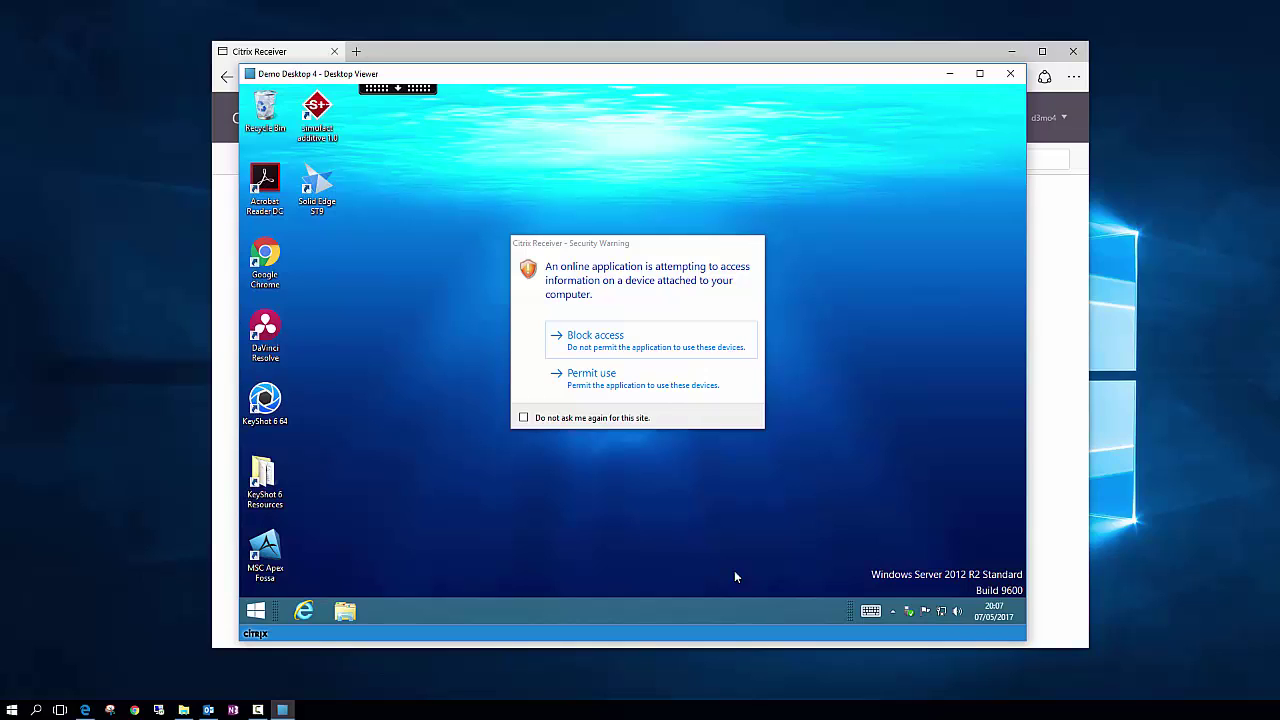
{"action": "left_click", "coordinate": [621, 378]}
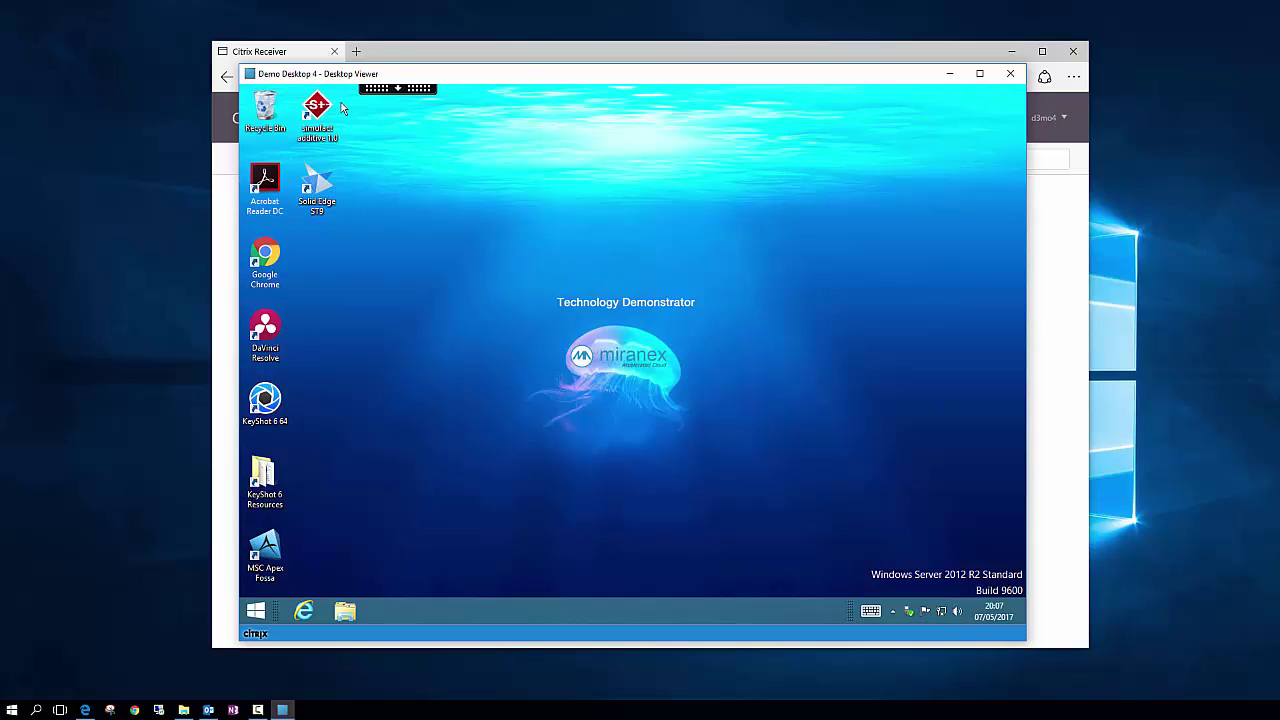
Step: Minimize the browser window, and reposition and enlarge the Demo Desktop 4 viewer on the local desktop
{"action": "left_click", "coordinate": [409, 57]}
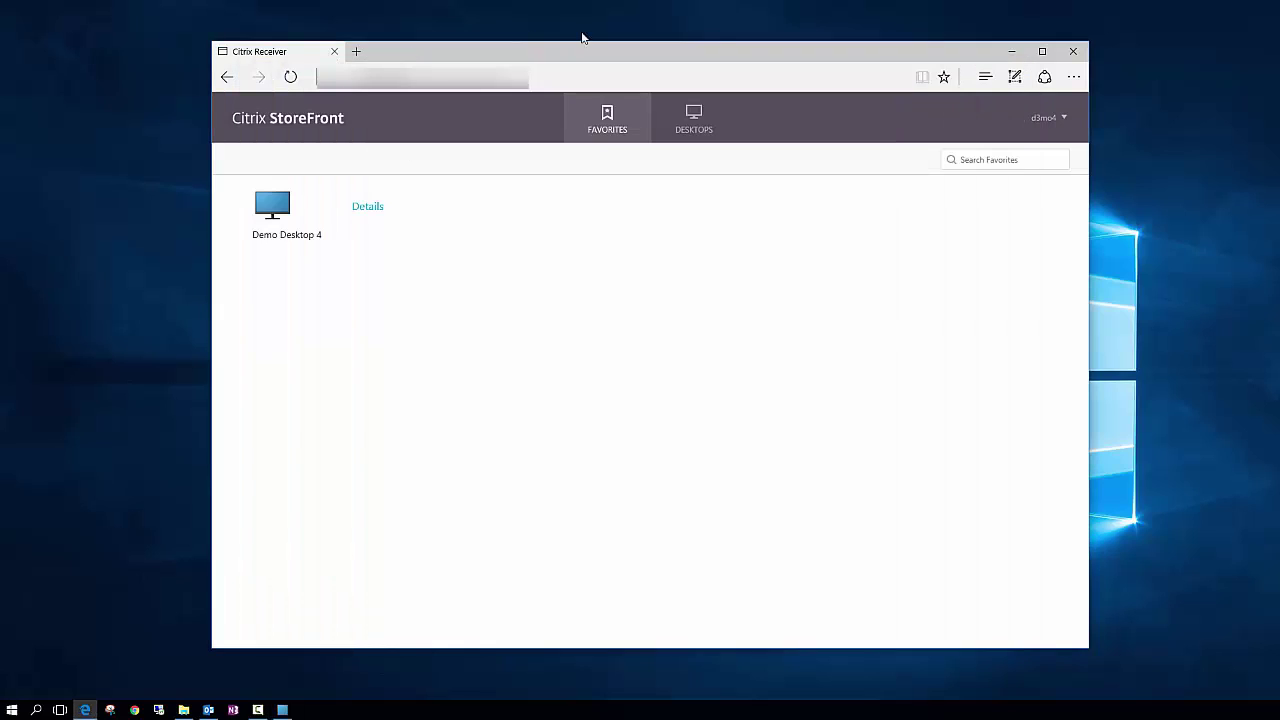
{"action": "left_click", "coordinate": [1013, 57]}
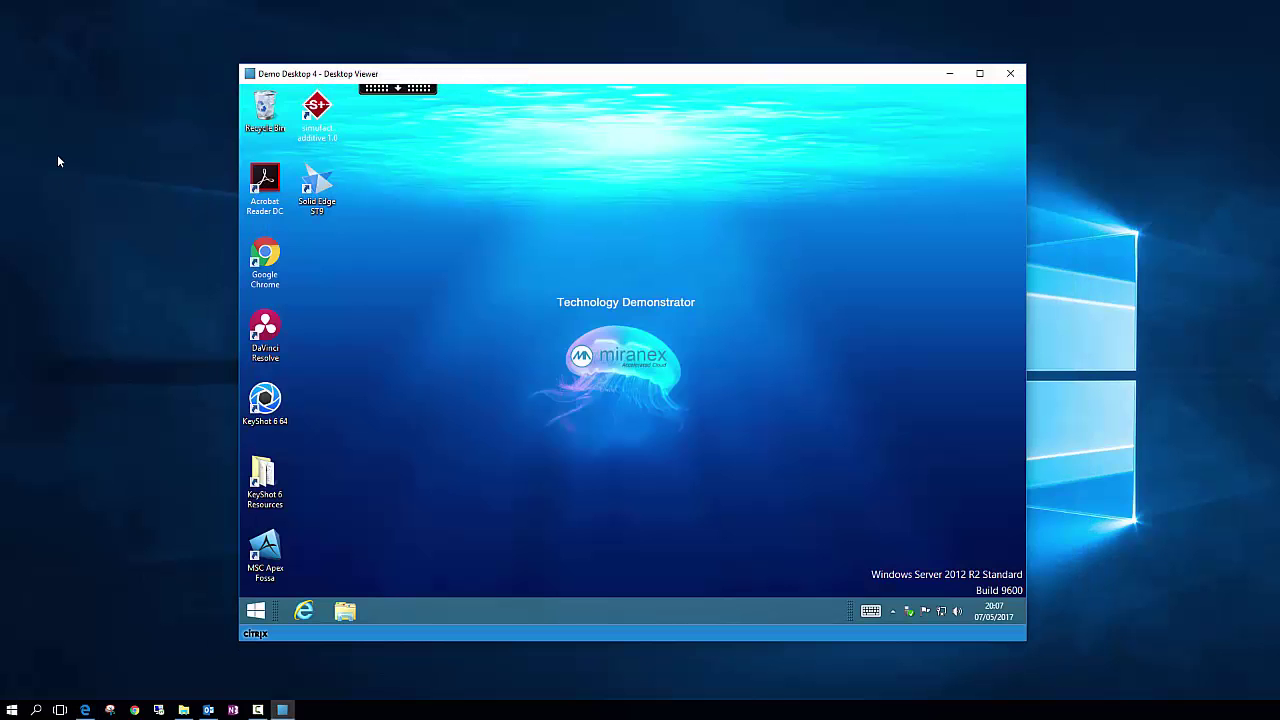
{"action": "left_click", "coordinate": [949, 74]}
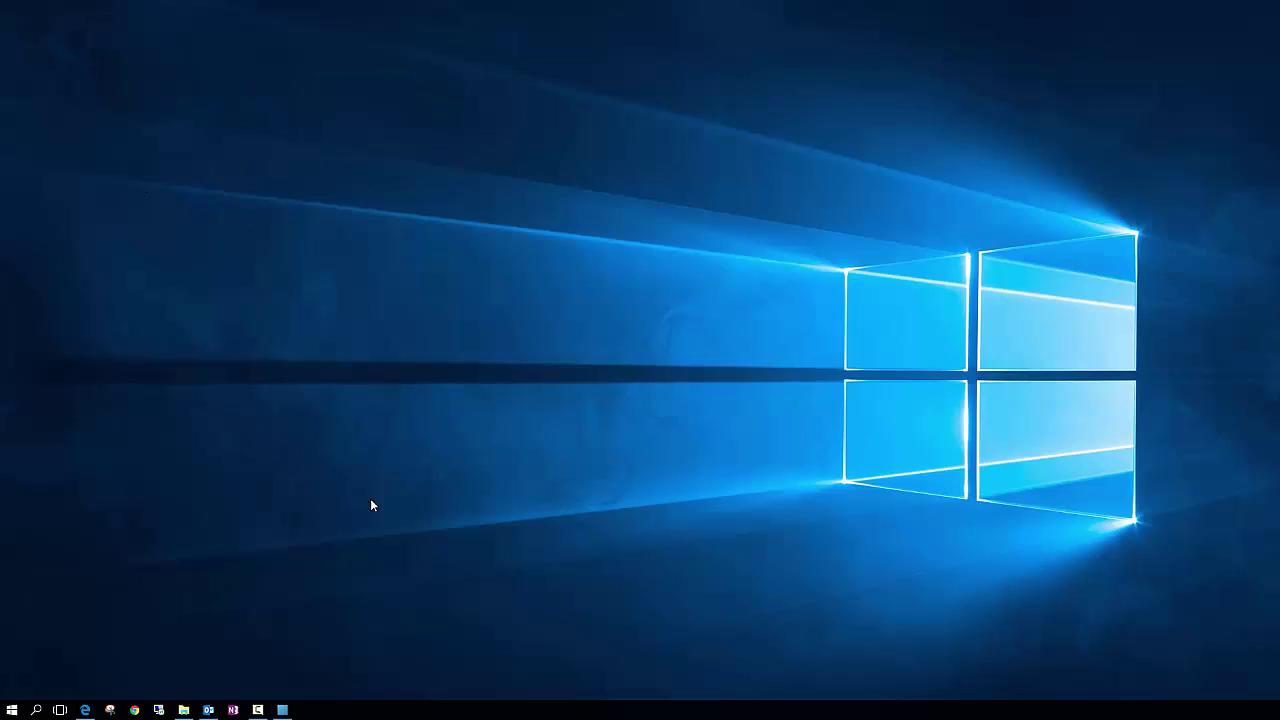
{"action": "left_click", "coordinate": [282, 709]}
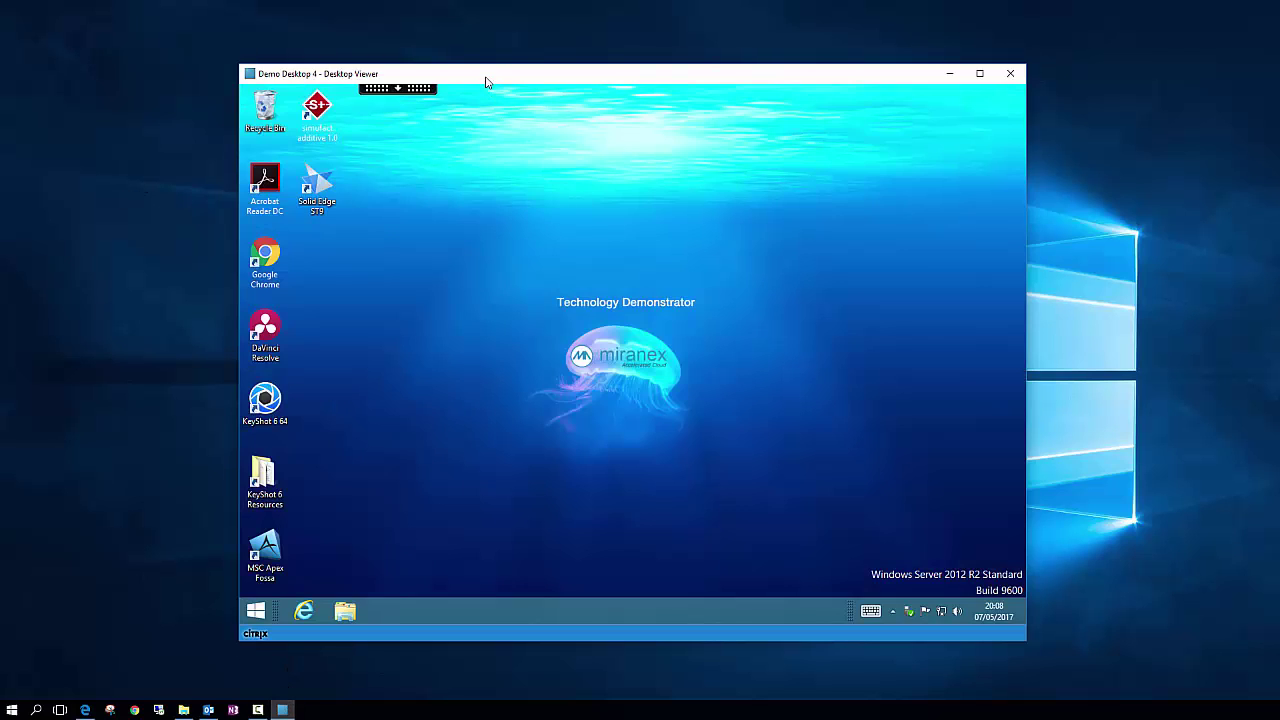
{"action": "left_click_drag", "start_coordinate": [482, 78], "coordinate": [337, 40]}
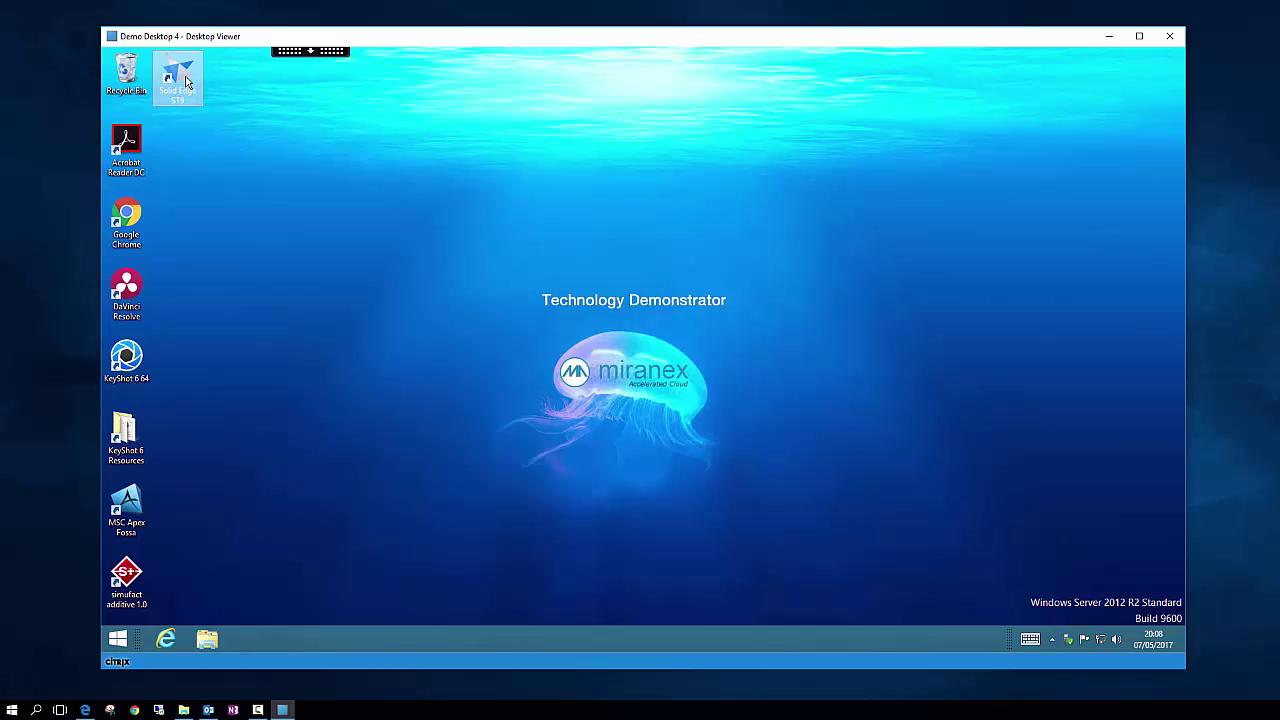
Step: Start Solid Edge ST9 on the remote desktop and open the recent assembly ST-00100_A.asm without repairing its missing file
{"action": "double_click", "coordinate": [186, 80]}
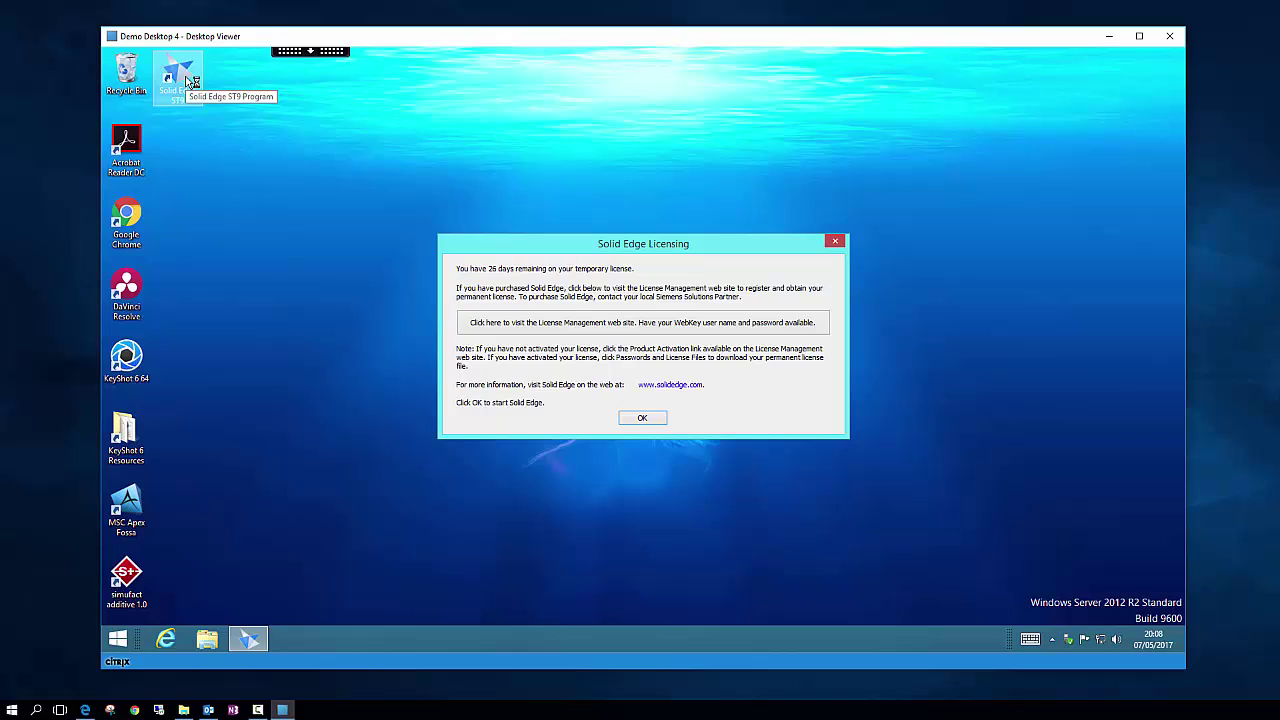
{"action": "left_click", "coordinate": [642, 418]}
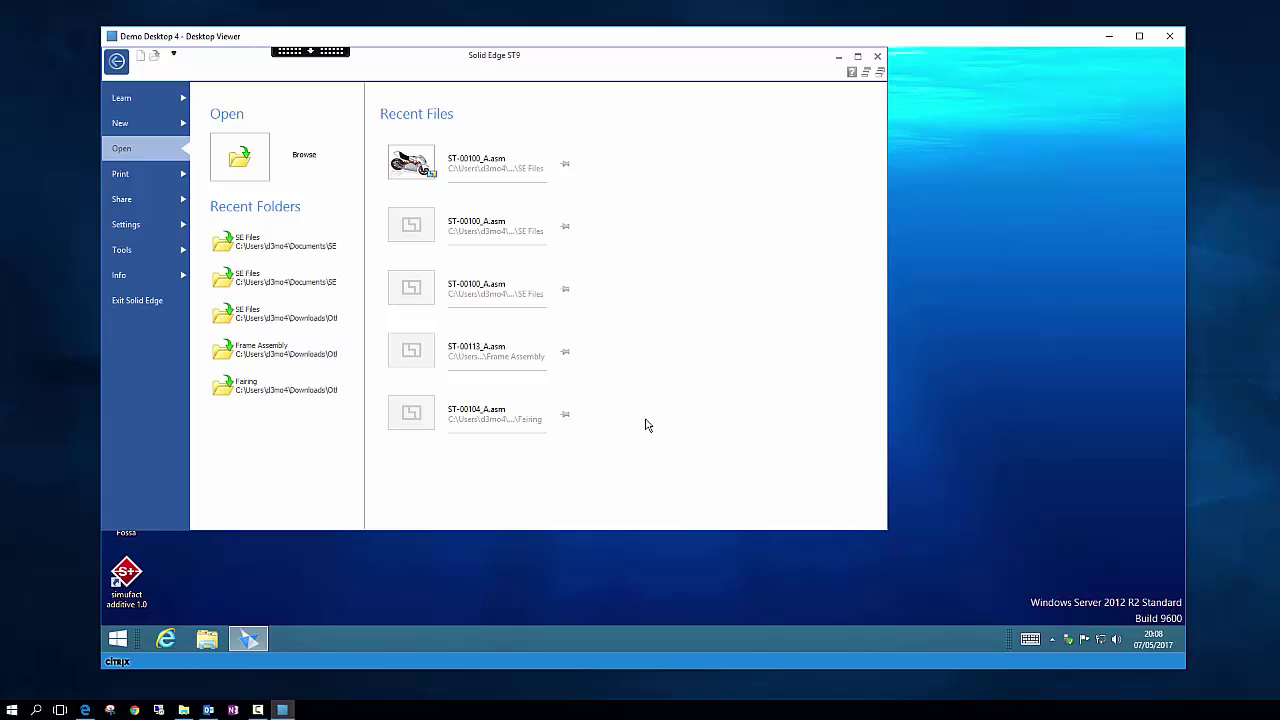
{"action": "left_click", "coordinate": [465, 177]}
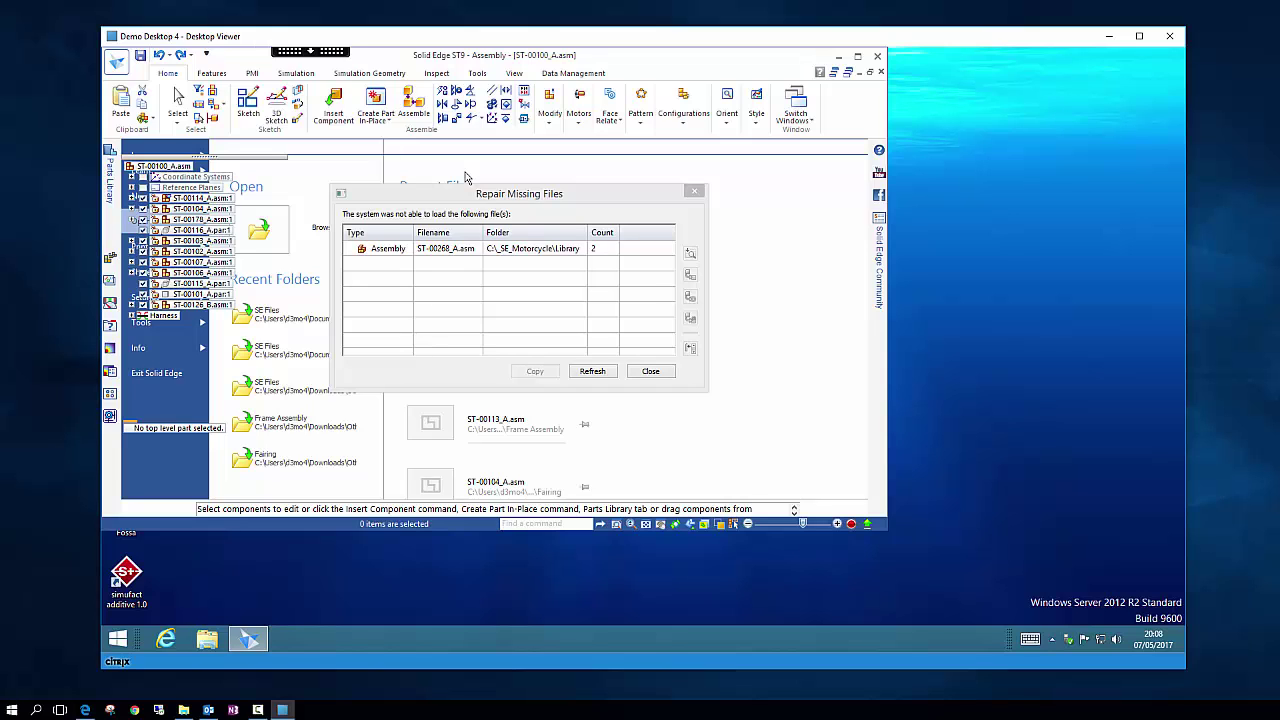
{"action": "left_click", "coordinate": [651, 373]}
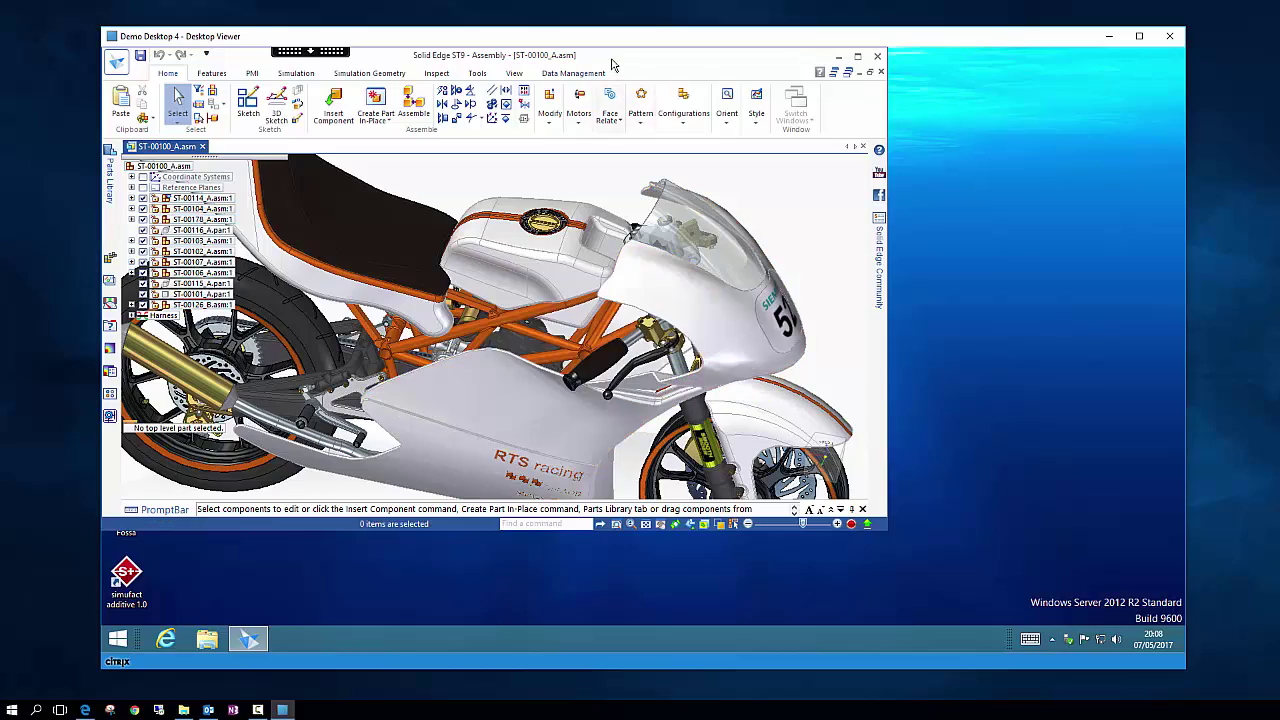
Step: Move the Solid Edge window toward the middle of the remote desktop and select the motorcycle's frame tube, followed by its front mudguard
{"action": "left_click_drag", "start_coordinate": [613, 65], "coordinate": [739, 107]}
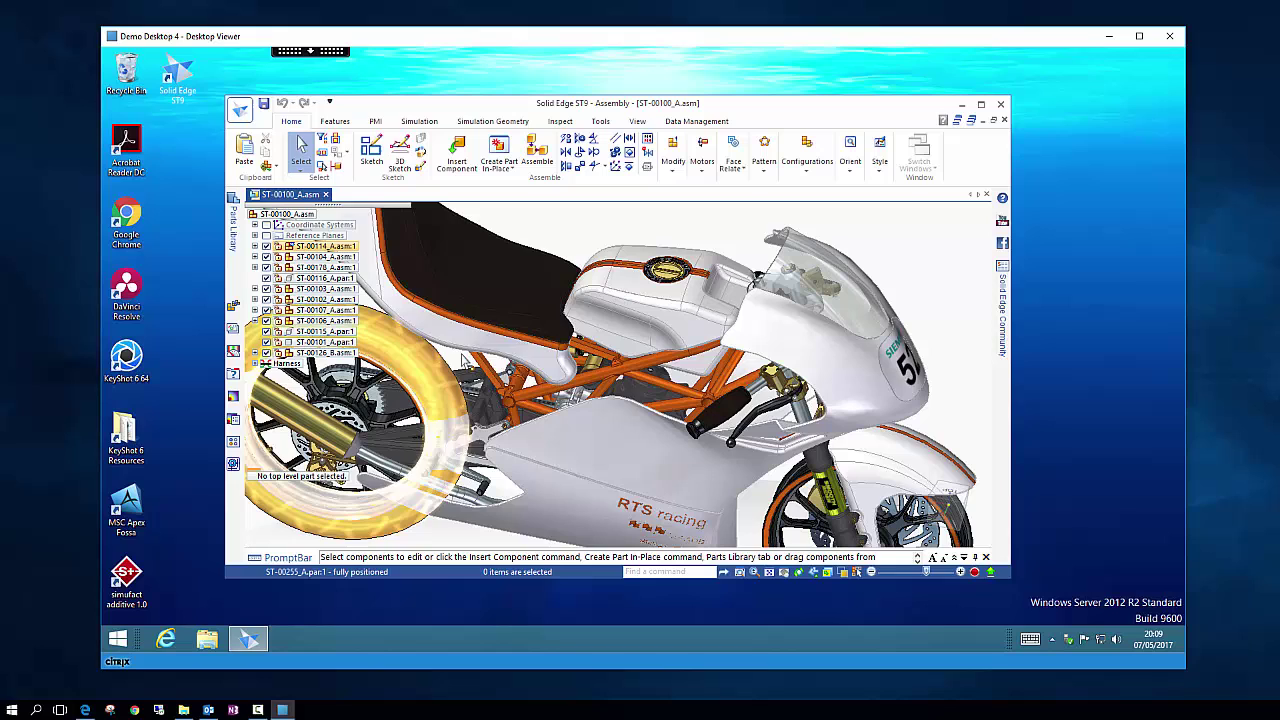
{"action": "left_click", "coordinate": [544, 397]}
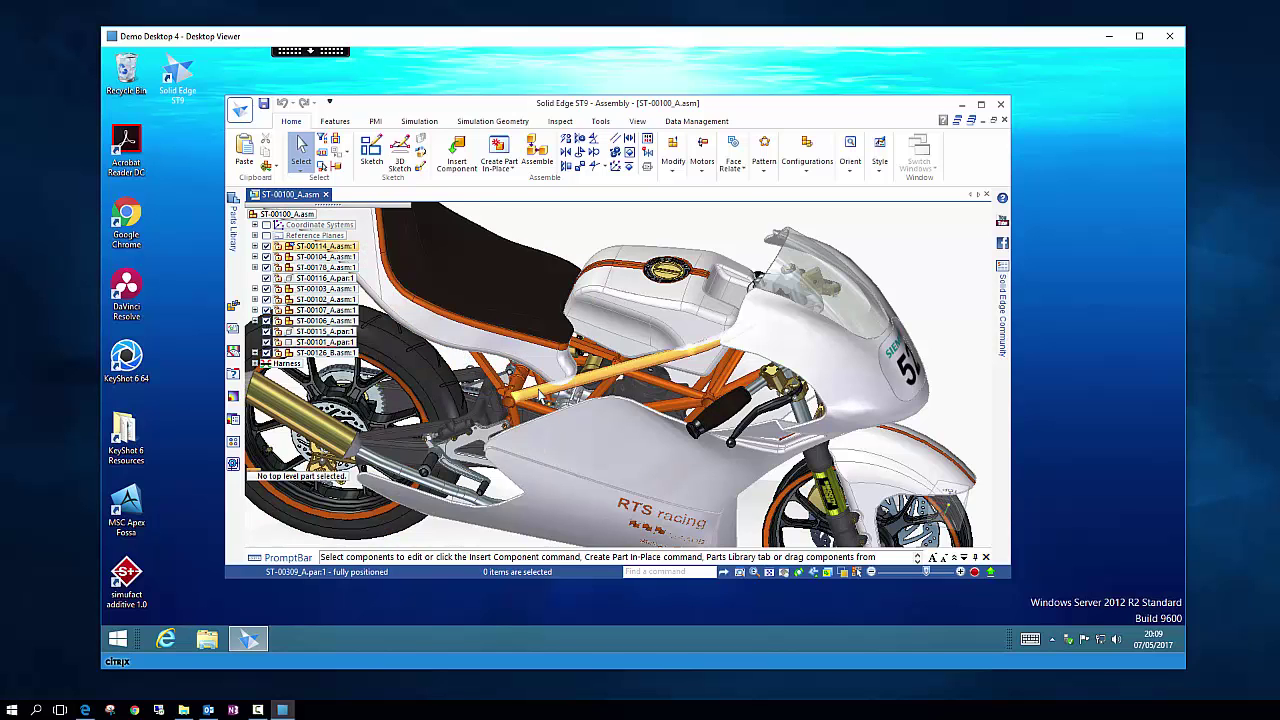
{"action": "left_click", "coordinate": [607, 455]}
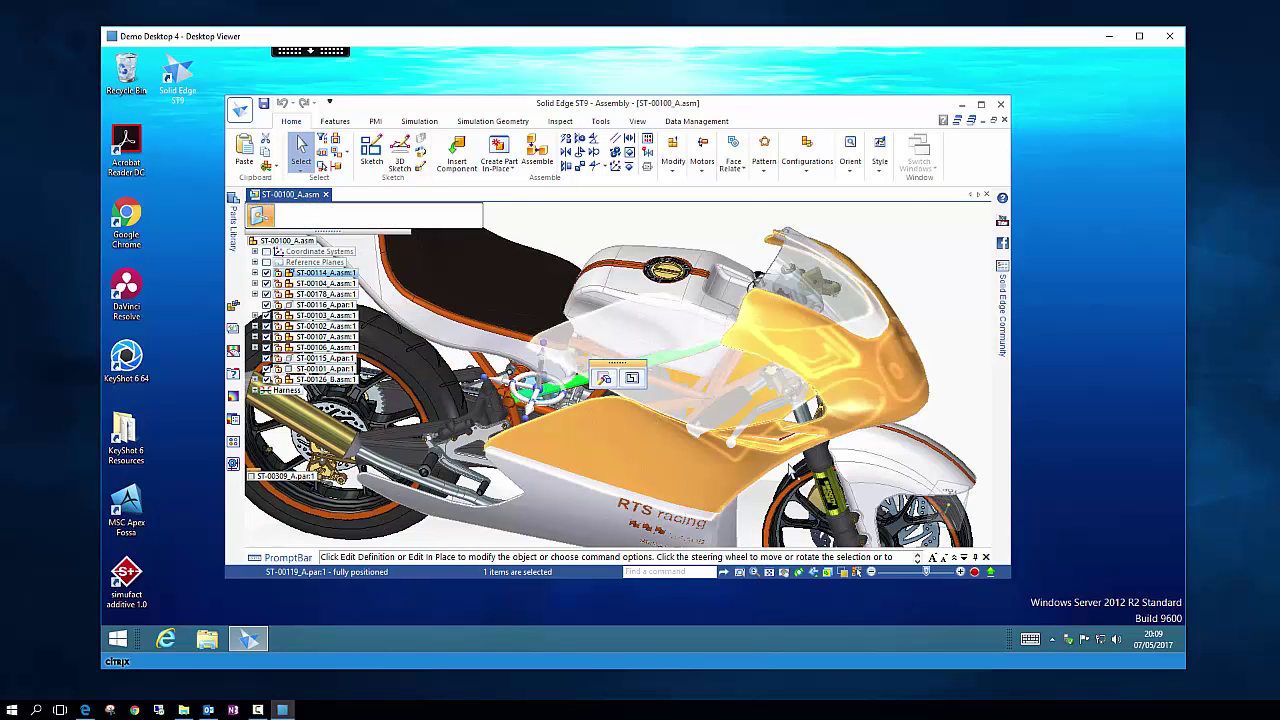
{"action": "left_click", "coordinate": [884, 455]}
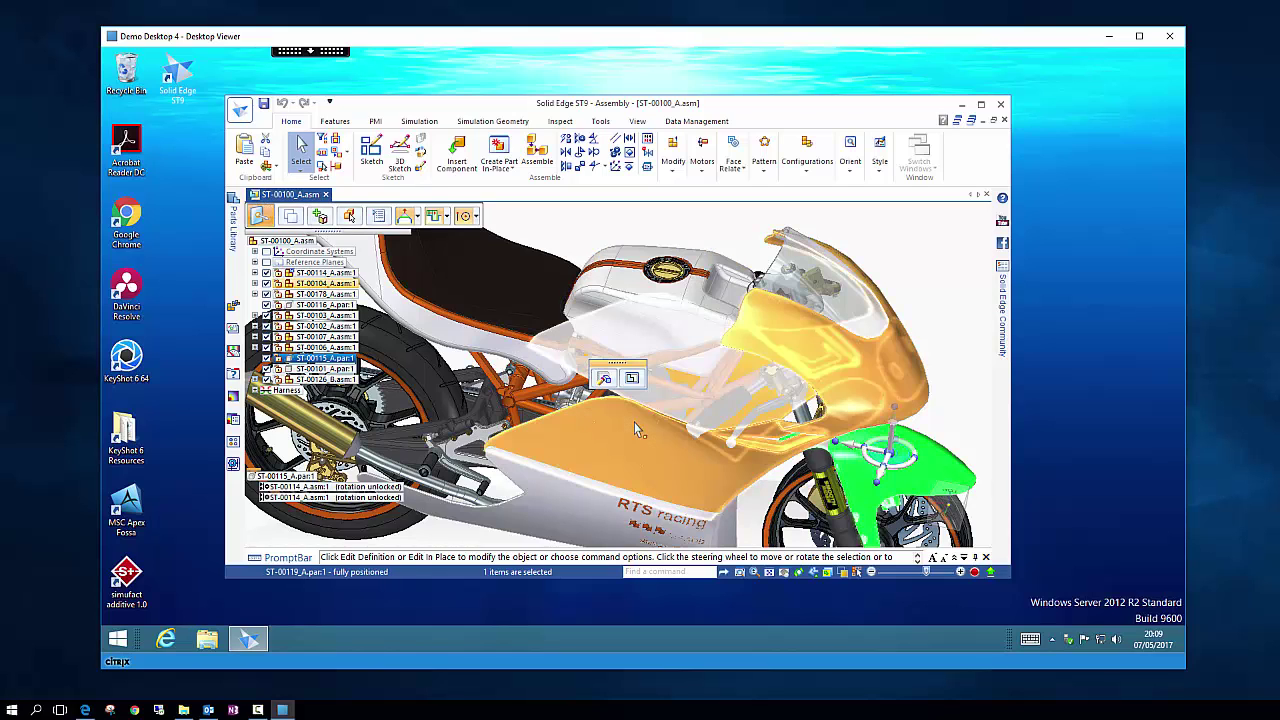
{"action": "mouse_move", "coordinate": [598, 417]}
{"action": "middle_mouse_down"}
{"action": "mouse_move", "coordinate": [480, 409]}
{"action": "mouse_move", "coordinate": [675, 385]}
{"action": "mouse_move", "coordinate": [697, 394]}
{"action": "mouse_move", "coordinate": [690, 440]}
{"action": "mouse_move", "coordinate": [672, 392]}
{"action": "mouse_move", "coordinate": [690, 406]}
{"action": "mouse_move", "coordinate": [686, 426]}
{"action": "mouse_move", "coordinate": [672, 410]}
{"action": "mouse_move", "coordinate": [685, 391]}
{"action": "mouse_move", "coordinate": [642, 362]}
{"action": "mouse_move", "coordinate": [645, 418]}
{"action": "mouse_move", "coordinate": [677, 409]}
{"action": "mouse_move", "coordinate": [620, 455]}
{"action": "mouse_move", "coordinate": [657, 327]}
{"action": "mouse_move", "coordinate": [591, 317]}
{"action": "mouse_move", "coordinate": [534, 351]}
{"action": "mouse_move", "coordinate": [500, 400]}
{"action": "mouse_move", "coordinate": [595, 405]}
{"action": "middle_mouse_up"}
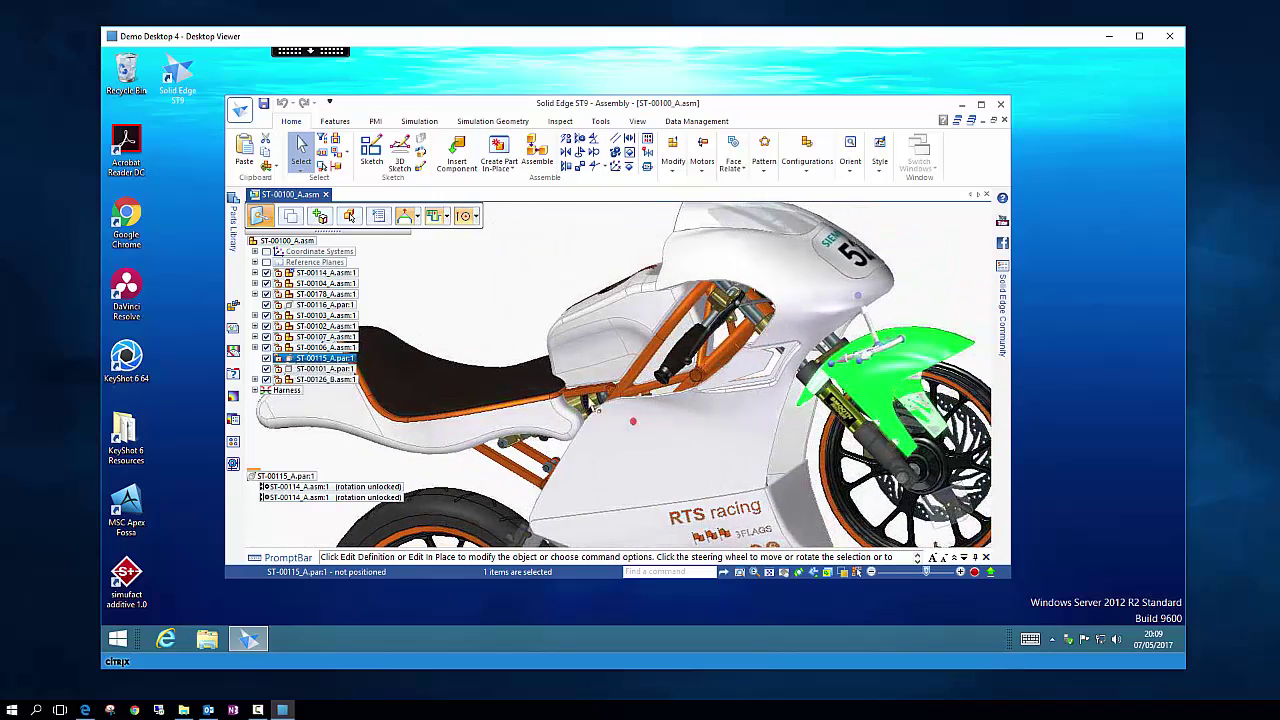
Step: Maximize the Solid Edge window and clear the selection of the front mudguard
{"action": "left_click", "coordinate": [981, 104]}
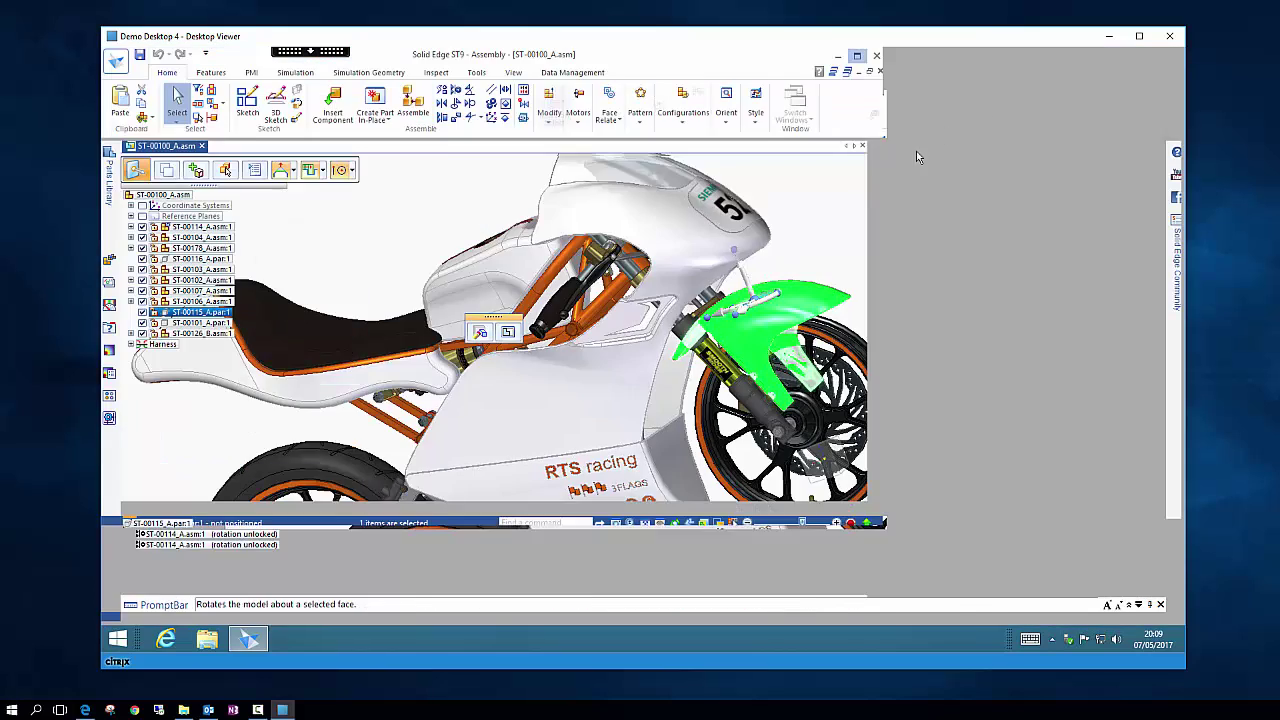
{"action": "scroll", "coordinate": [767, 418], "scroll_direction": "up", "scroll_amount": 2}
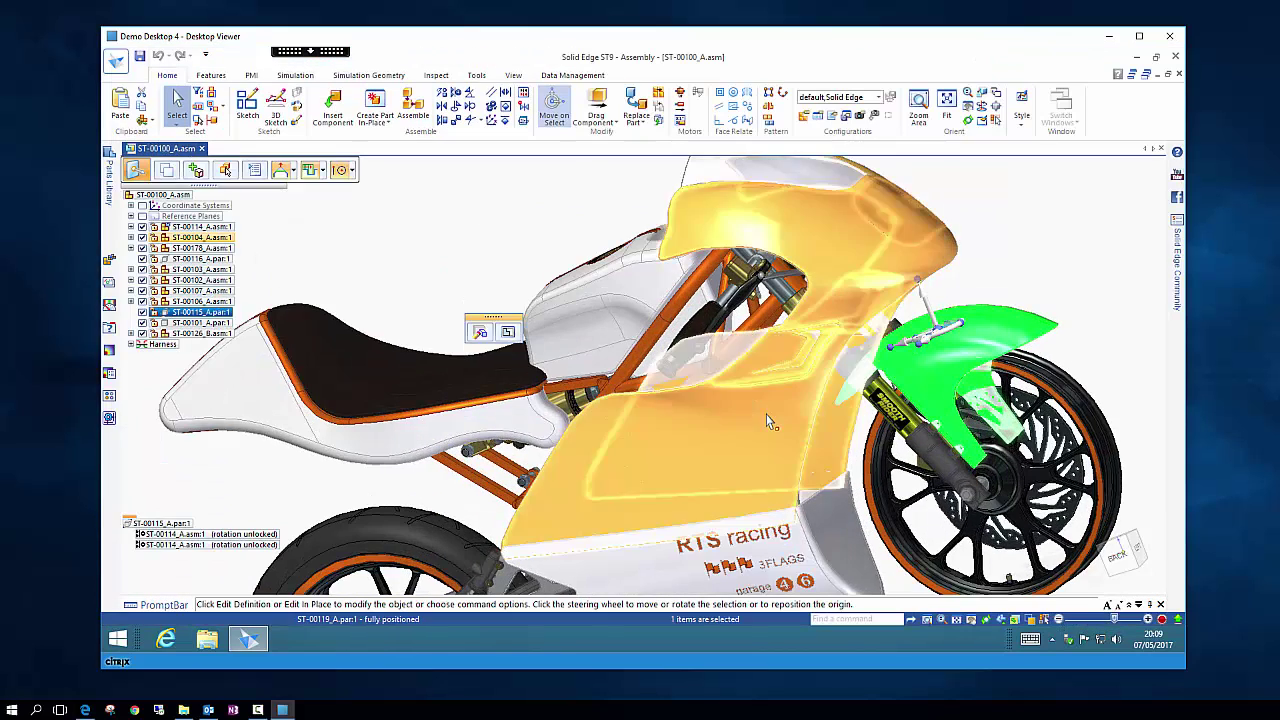
{"action": "scroll", "coordinate": [768, 420], "scroll_direction": "down", "scroll_amount": 4}
{"action": "scroll", "coordinate": [767, 421], "scroll_direction": "down", "scroll_amount": 2}
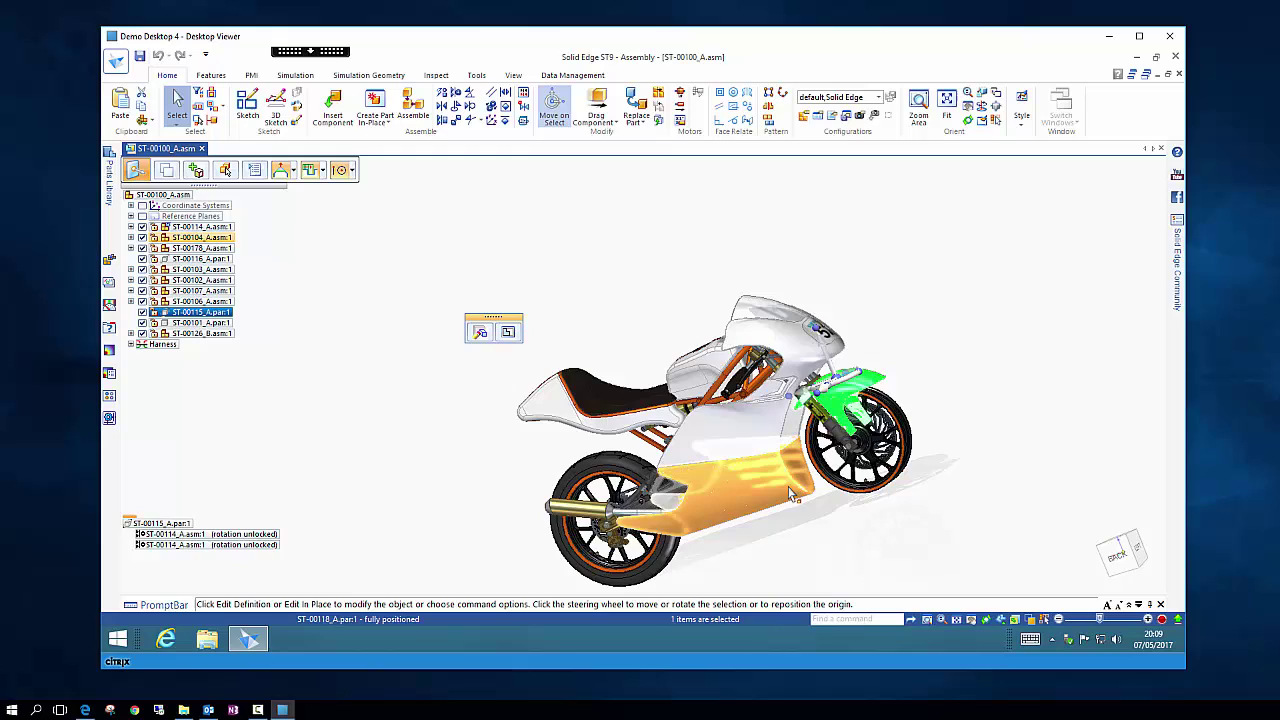
{"action": "right_click", "coordinate": [593, 320]}
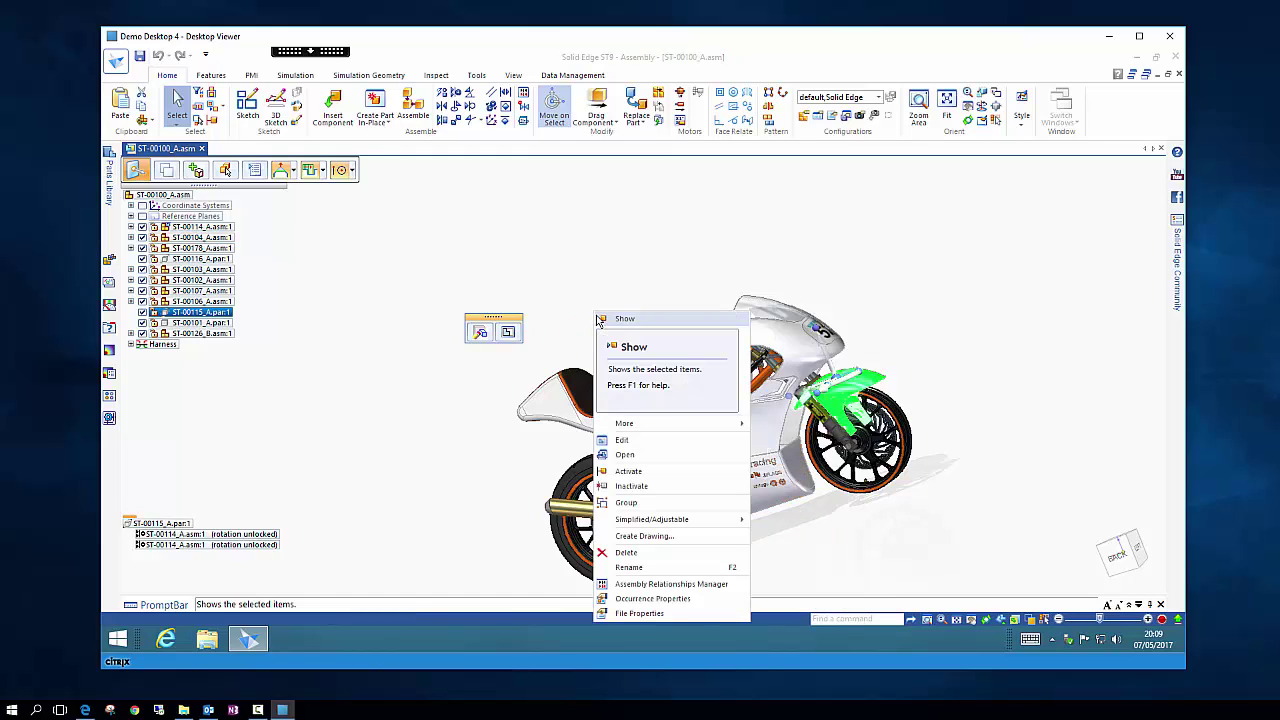
{"action": "left_click", "coordinate": [565, 257]}
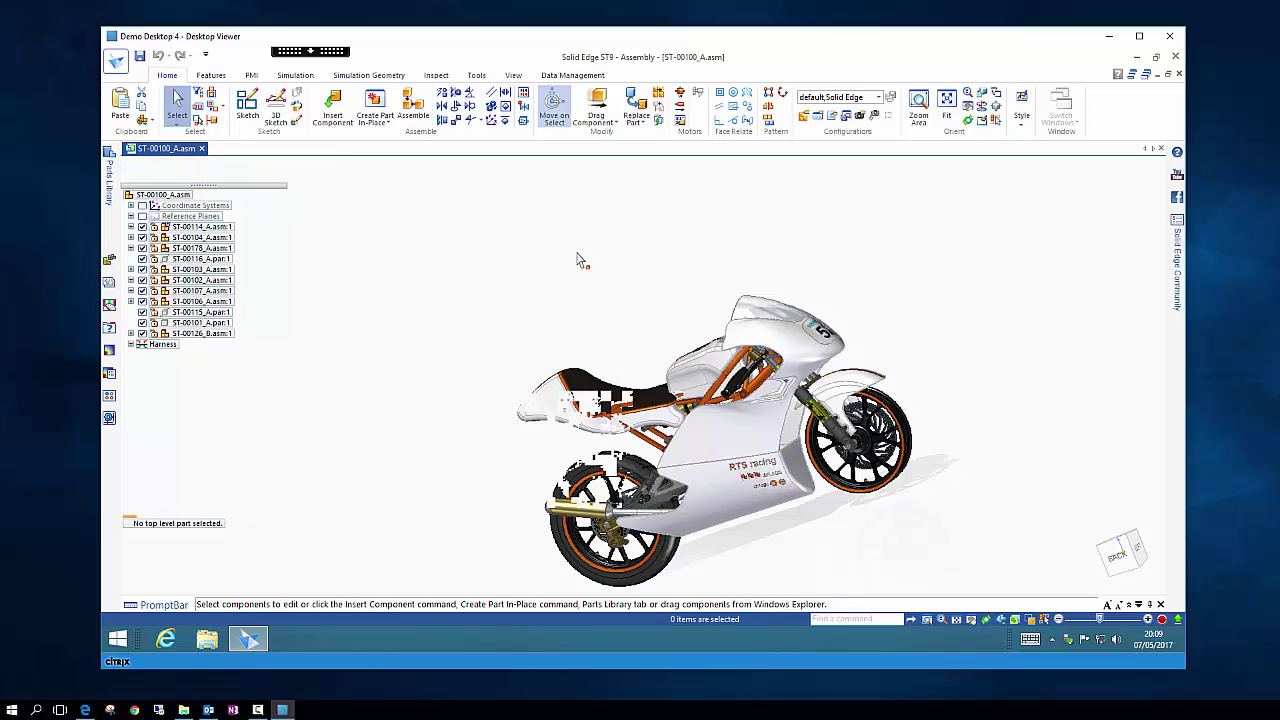
{"action": "left_click", "coordinate": [179, 118]}
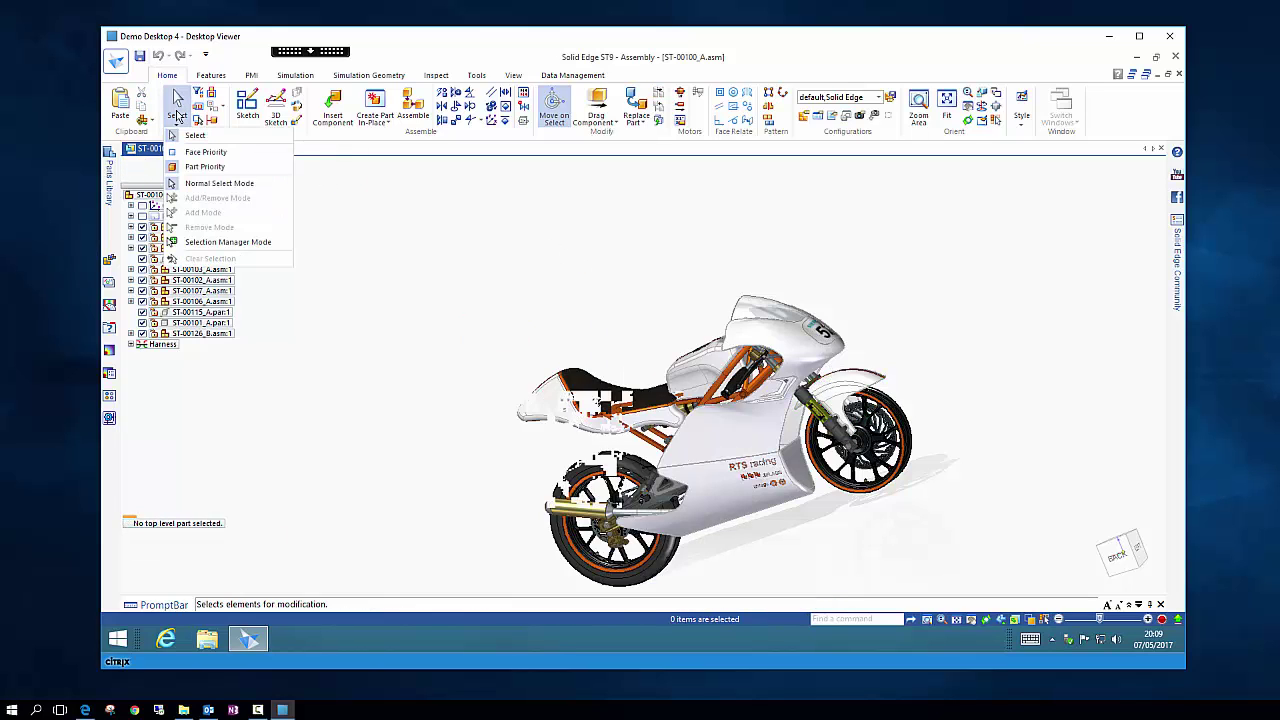
{"action": "left_click", "coordinate": [445, 293]}
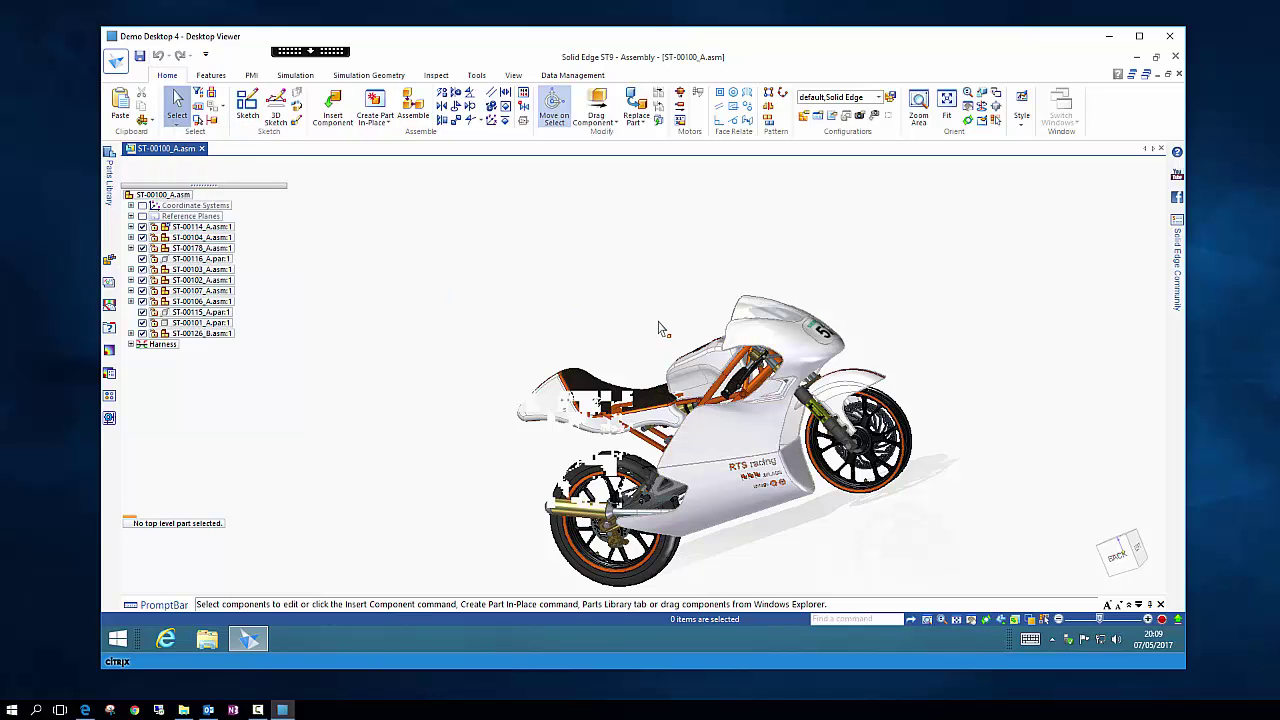
Step: Select the motorcycle's seat part and then its rear wheel rim, and restore the Solid Edge window to its smaller size
{"action": "middle_click_drag", "start_coordinate": [659, 323], "coordinate": [655, 370]}
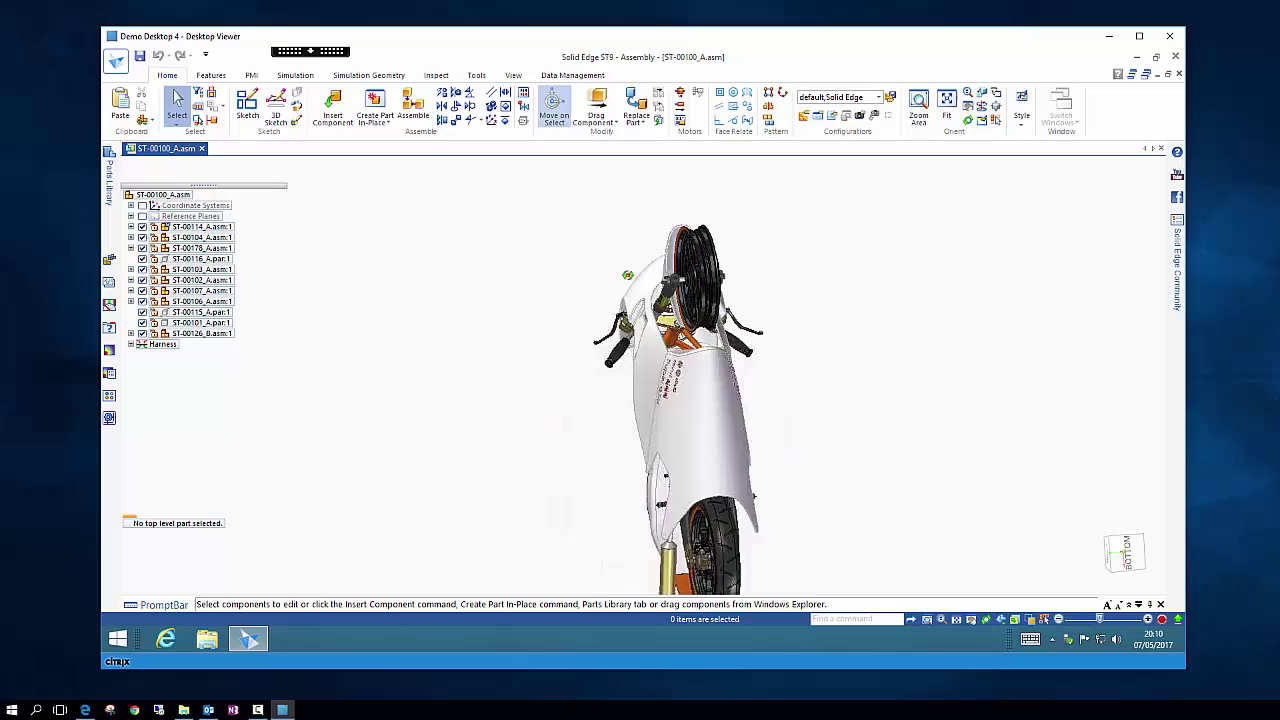
{"action": "middle_click_drag", "start_coordinate": [627, 274], "coordinate": [688, 341]}
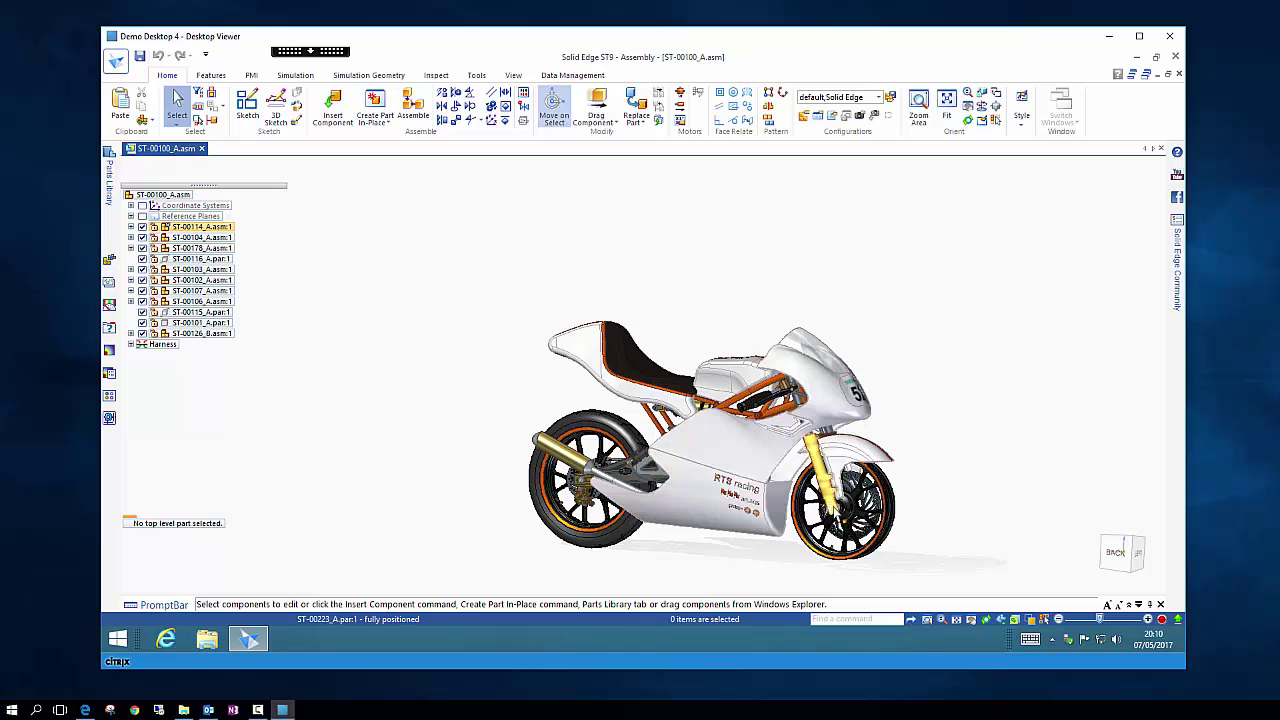
{"action": "left_click", "coordinate": [645, 393]}
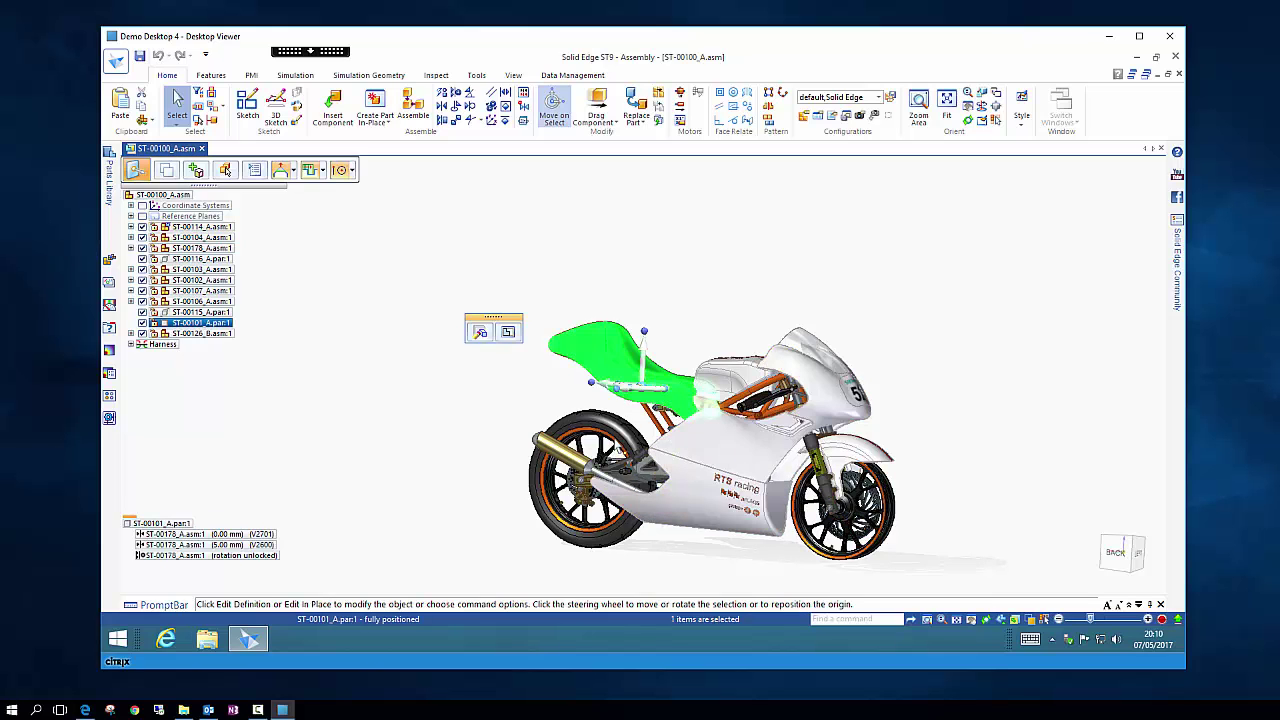
{"action": "left_click", "coordinate": [630, 460]}
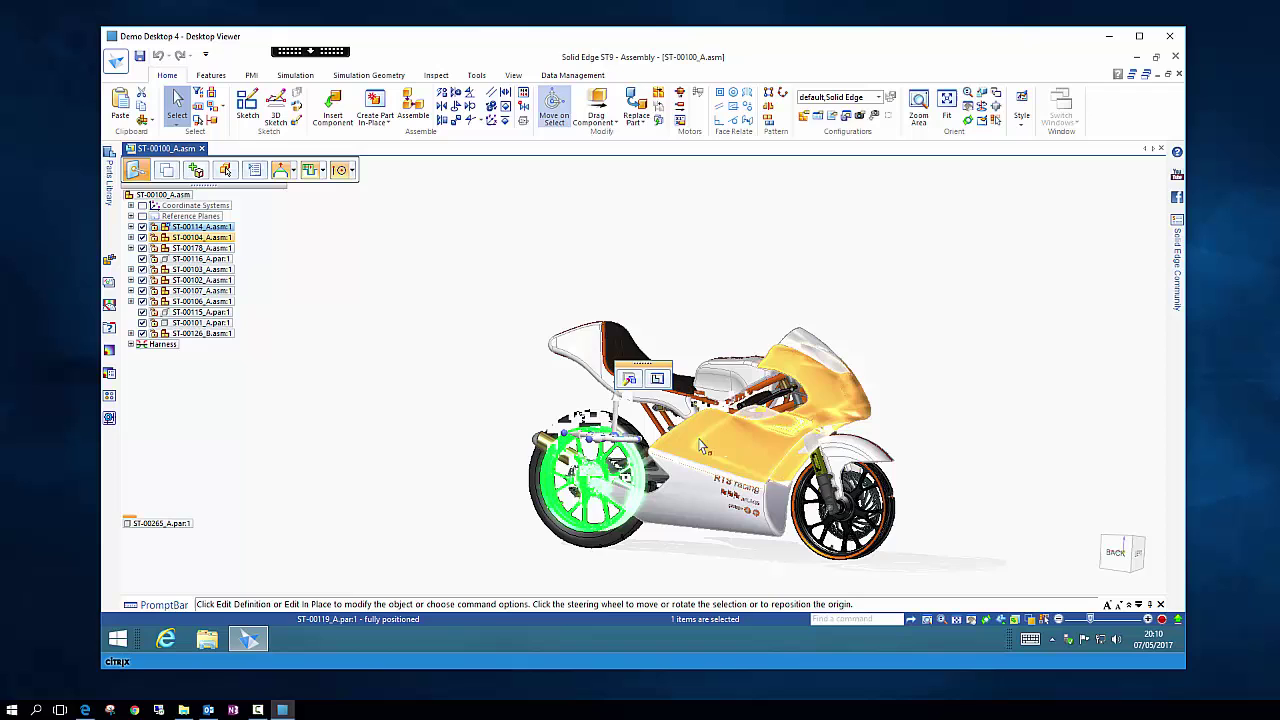
{"action": "mouse_move", "coordinate": [722, 338]}
{"action": "middle_mouse_down"}
{"action": "mouse_move", "coordinate": [691, 334]}
{"action": "mouse_move", "coordinate": [746, 335]}
{"action": "middle_mouse_up"}
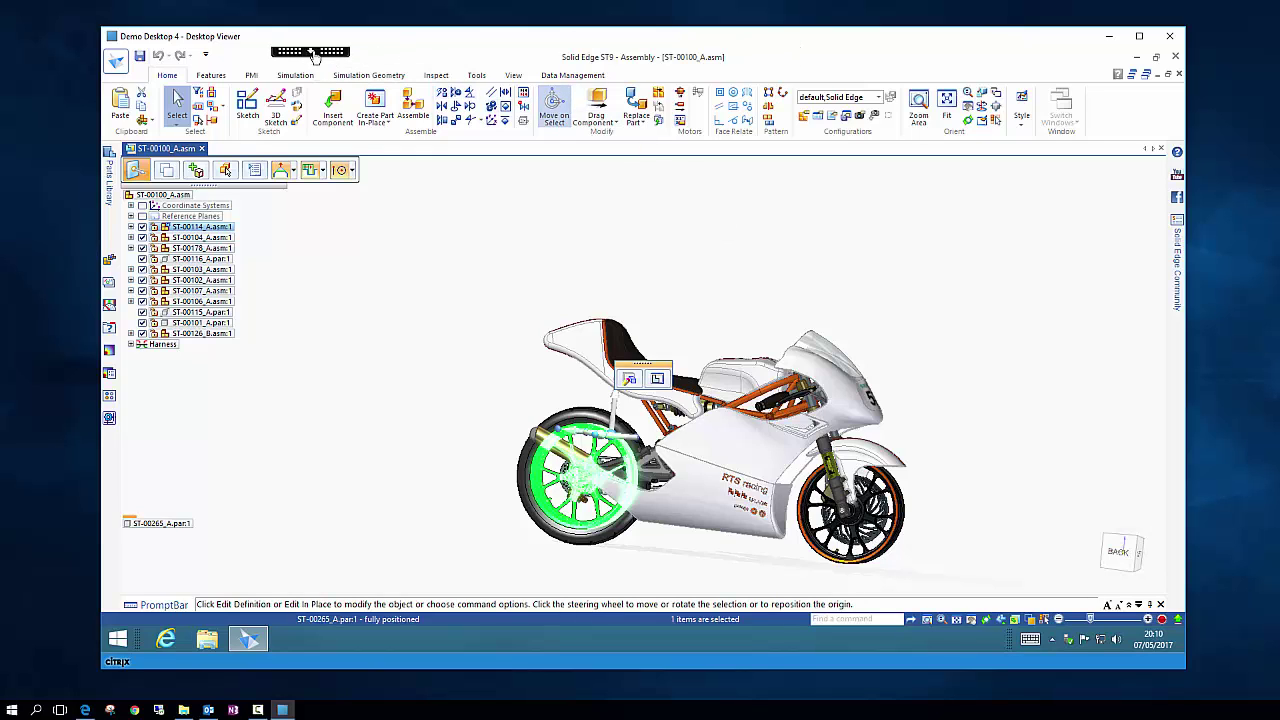
{"action": "left_click", "coordinate": [1155, 57]}
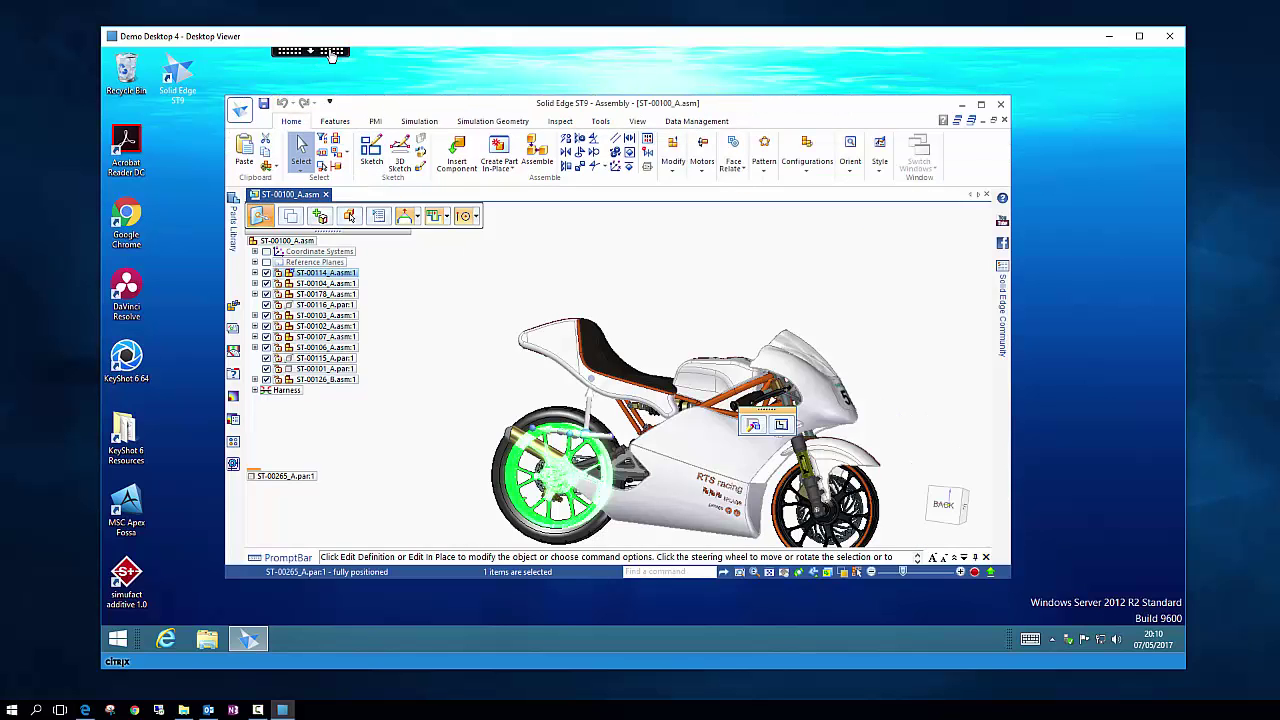
Step: Show the local desktop by minimizing the Demo Desktop 4 viewer, and restore the viewer window
{"action": "left_click", "coordinate": [320, 52]}
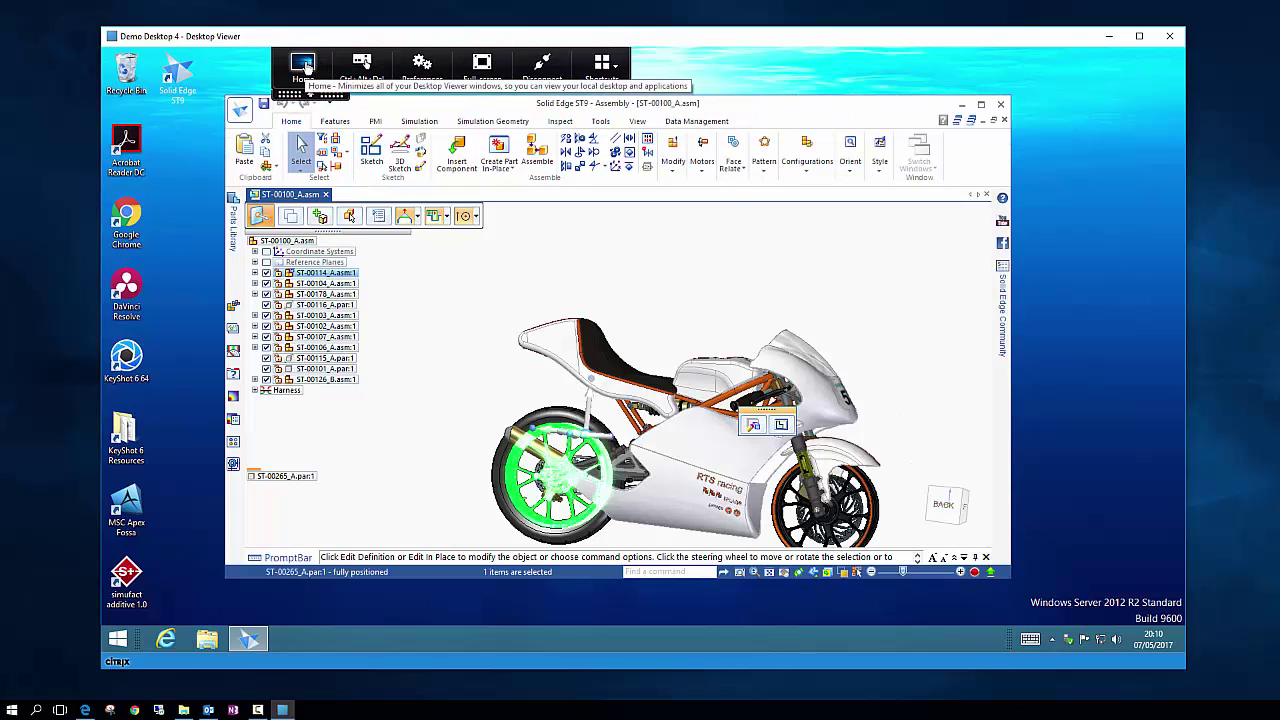
{"action": "left_click", "coordinate": [304, 66]}
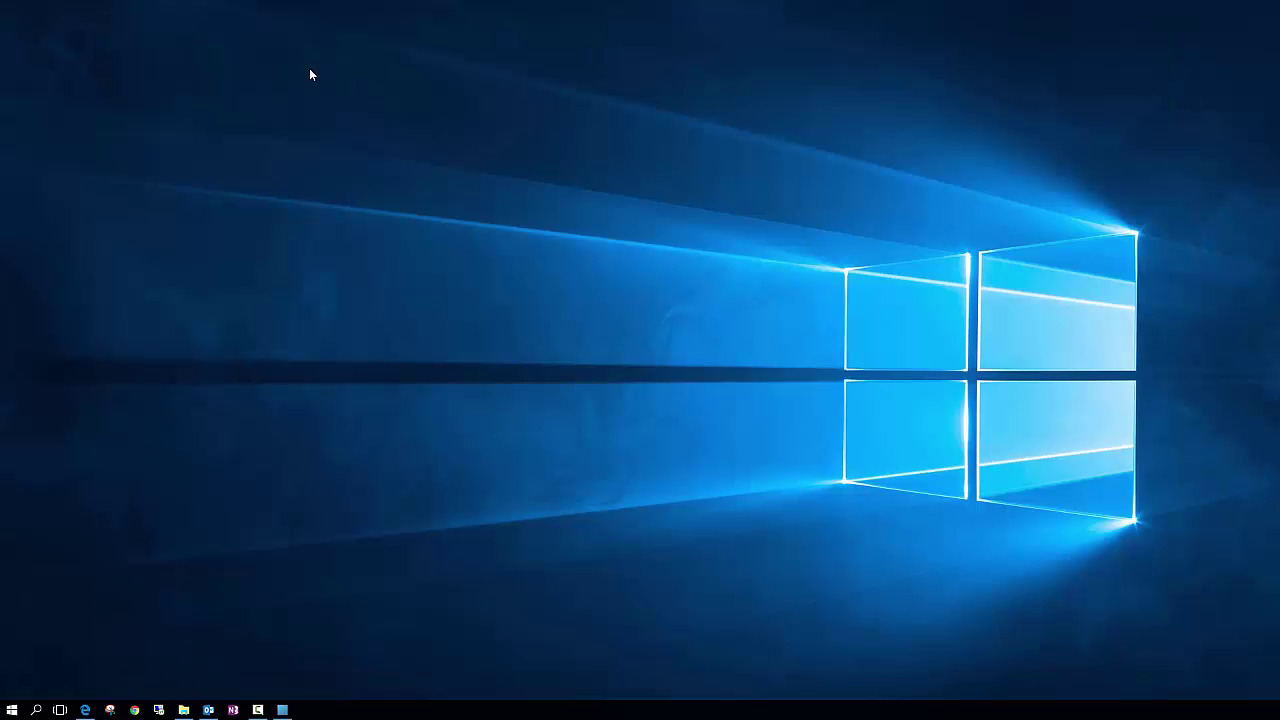
{"action": "left_click", "coordinate": [287, 708]}
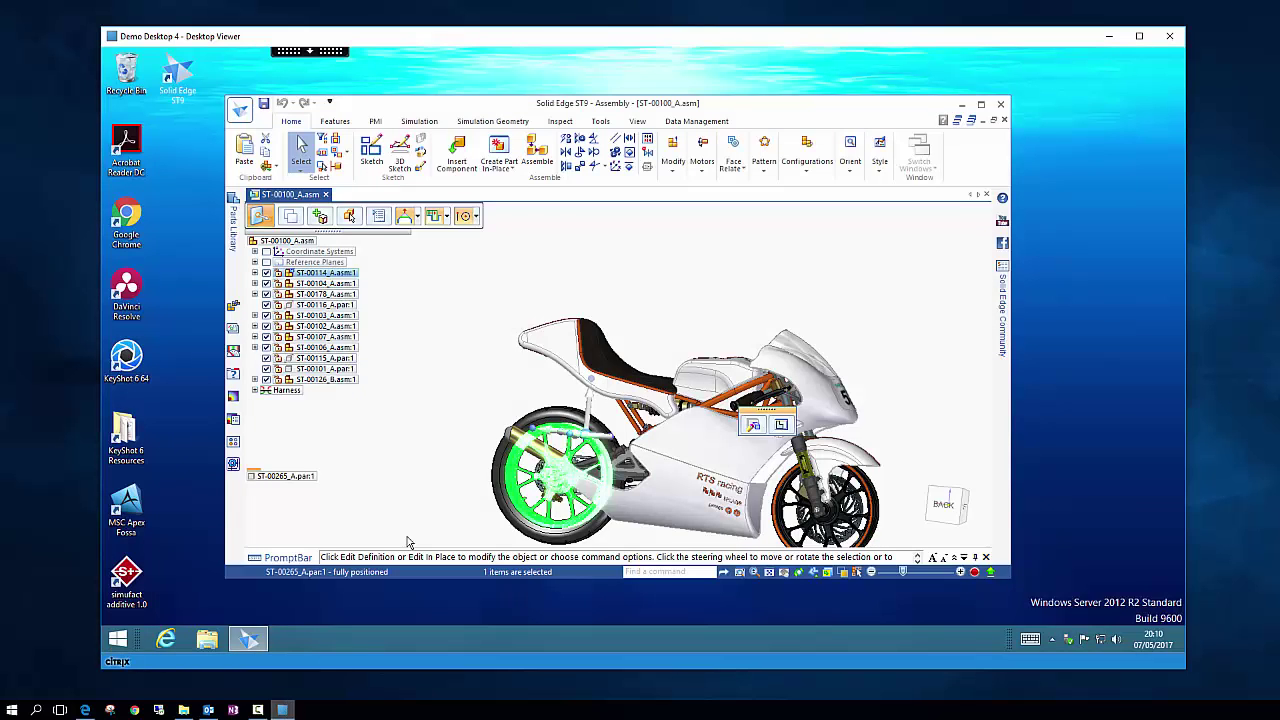
{"action": "left_click", "coordinate": [316, 54]}
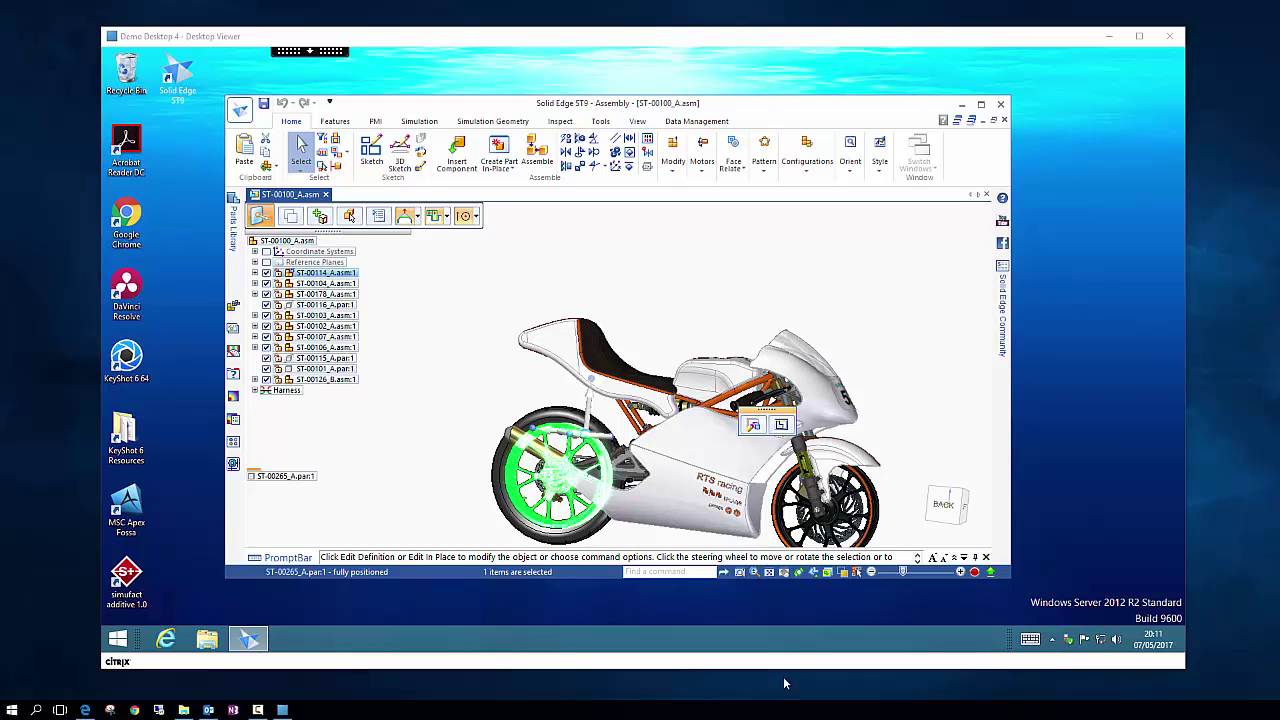
Step: Place the mirrored iPhone beside the Demo Desktop 4 window and make the Solid Edge window slightly narrower
{"action": "left_click", "coordinate": [839, 41]}
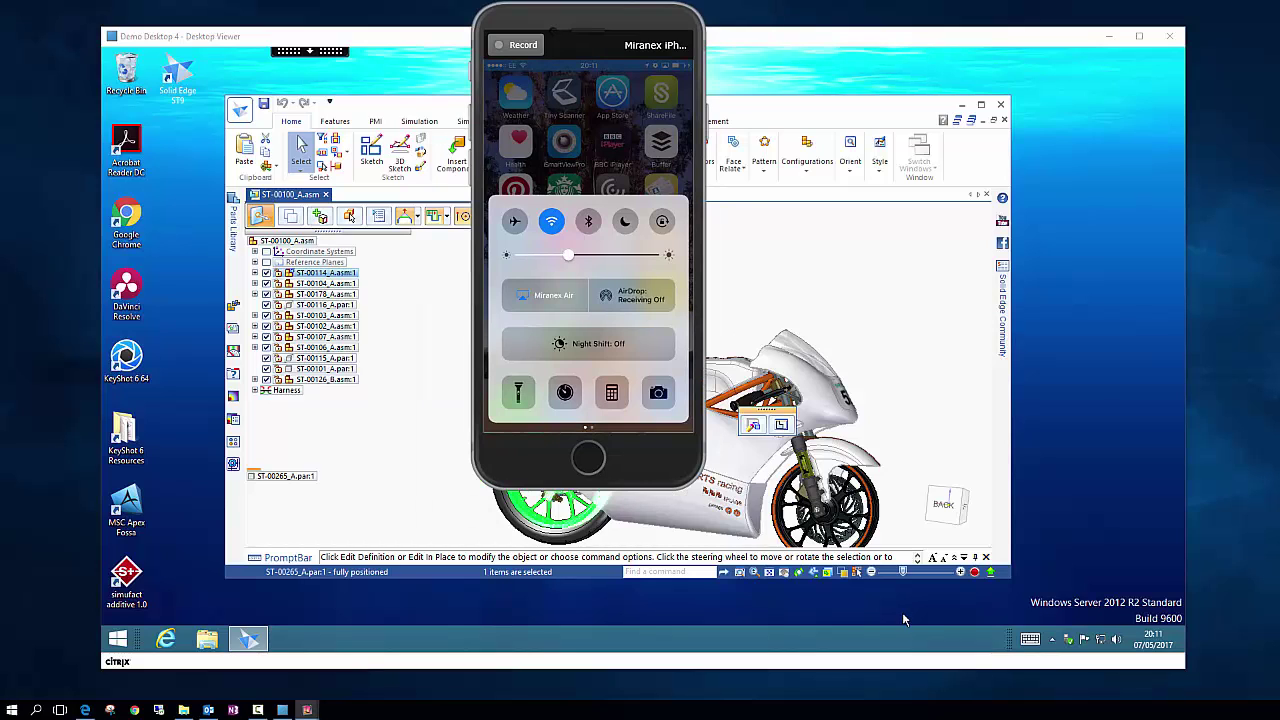
{"action": "left_click_drag", "start_coordinate": [599, 16], "coordinate": [657, 75]}
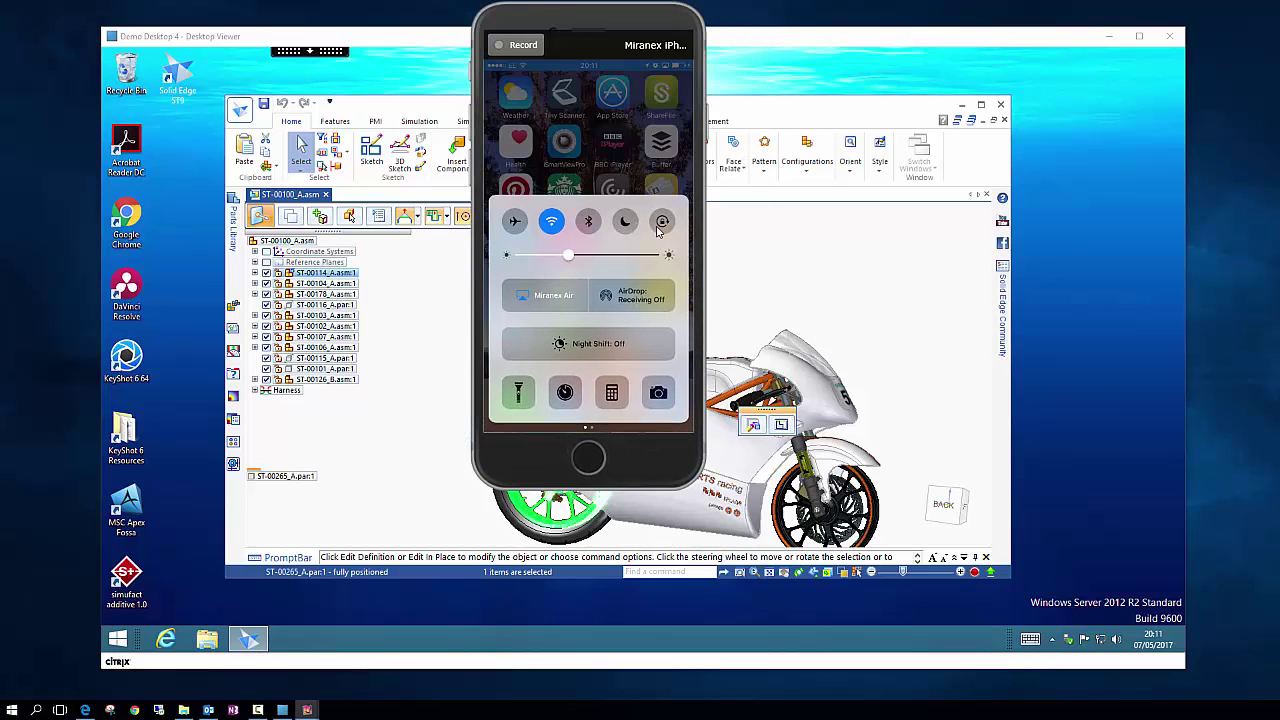
{"action": "left_click_drag", "start_coordinate": [598, 19], "coordinate": [1010, 141]}
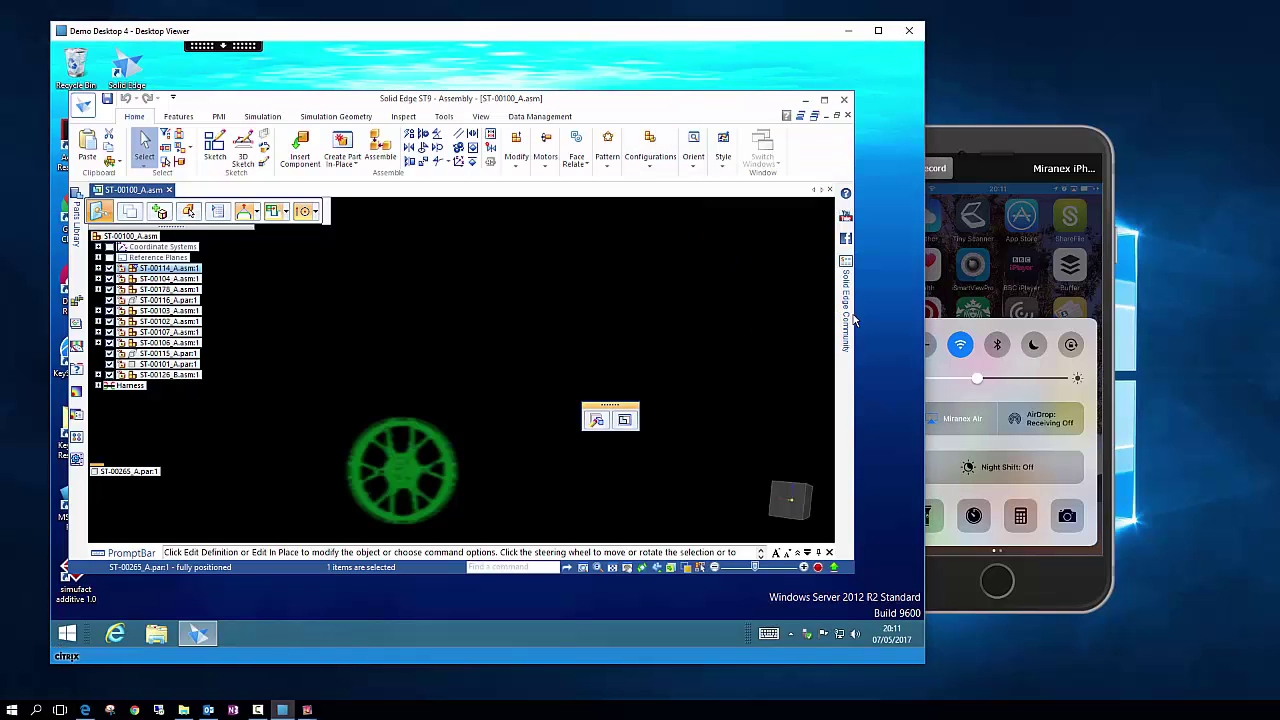
{"action": "left_click_drag", "start_coordinate": [855, 316], "coordinate": [833, 316]}
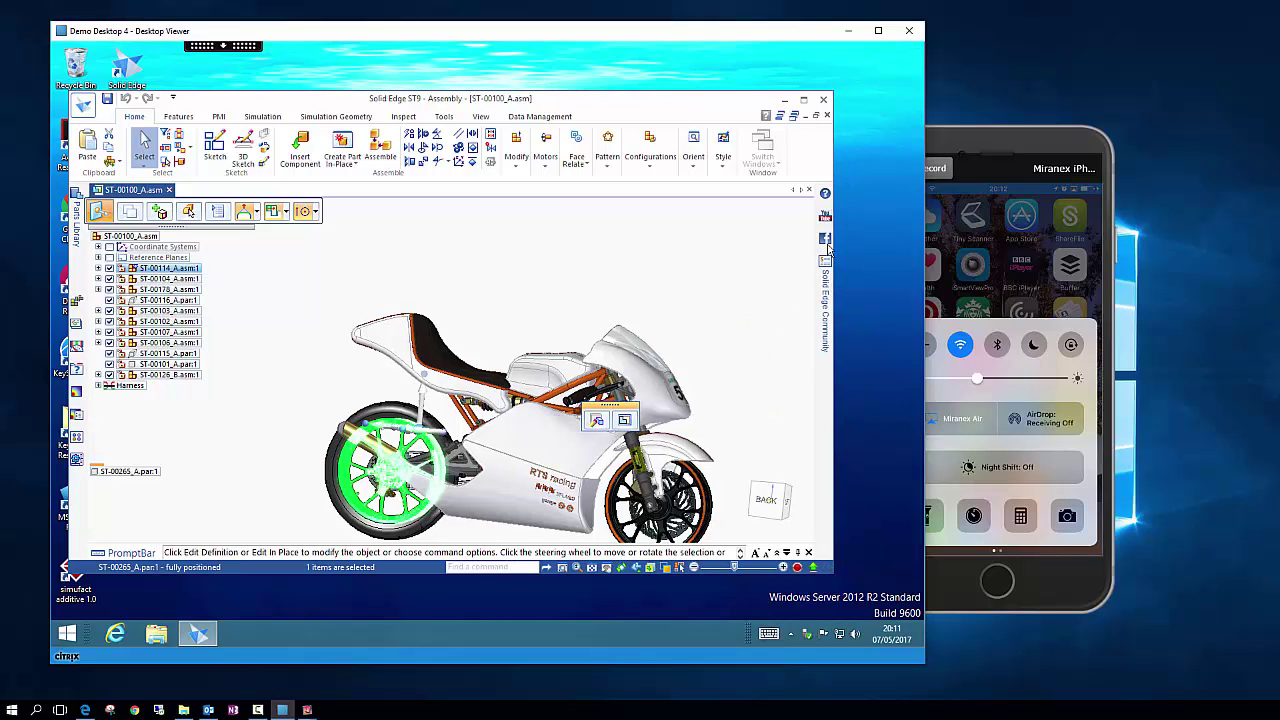
{"action": "left_click_drag", "start_coordinate": [1005, 153], "coordinate": [1044, 127]}
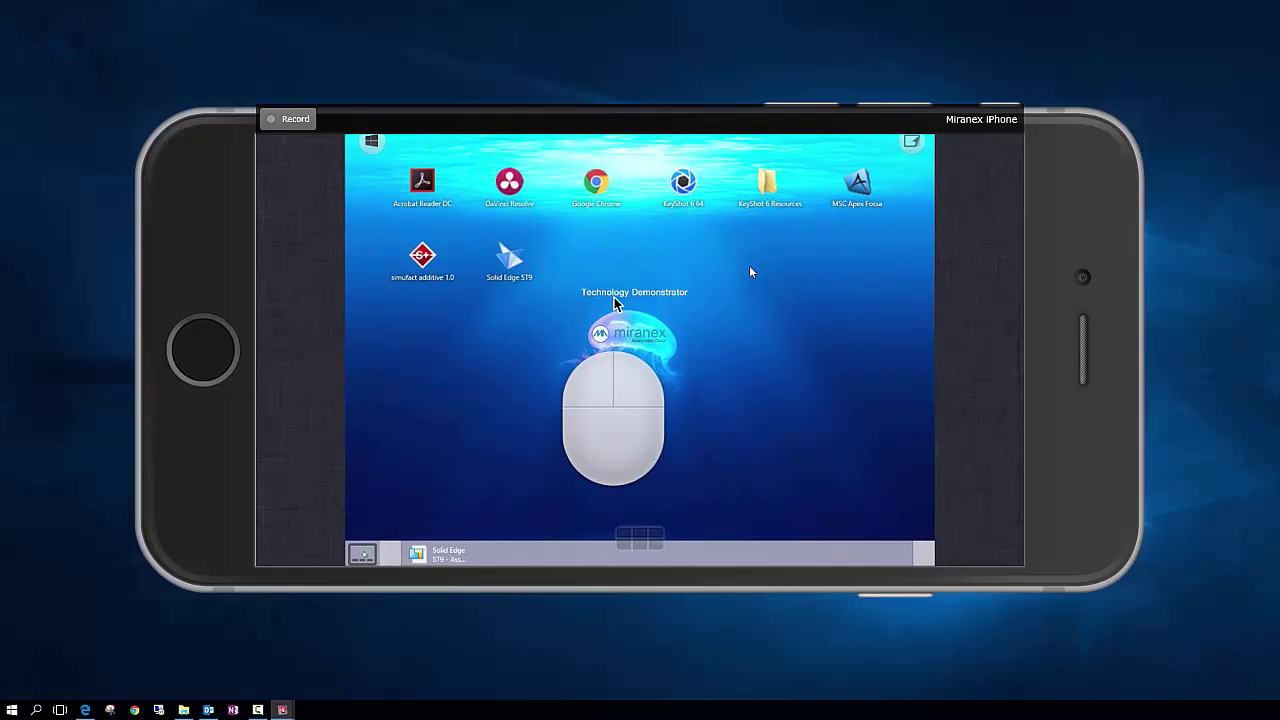
Step: Bring up the running Solid Edge ST9 assembly in the iPhone session and turn scrolling on
{"action": "left_click", "coordinate": [447, 554]}
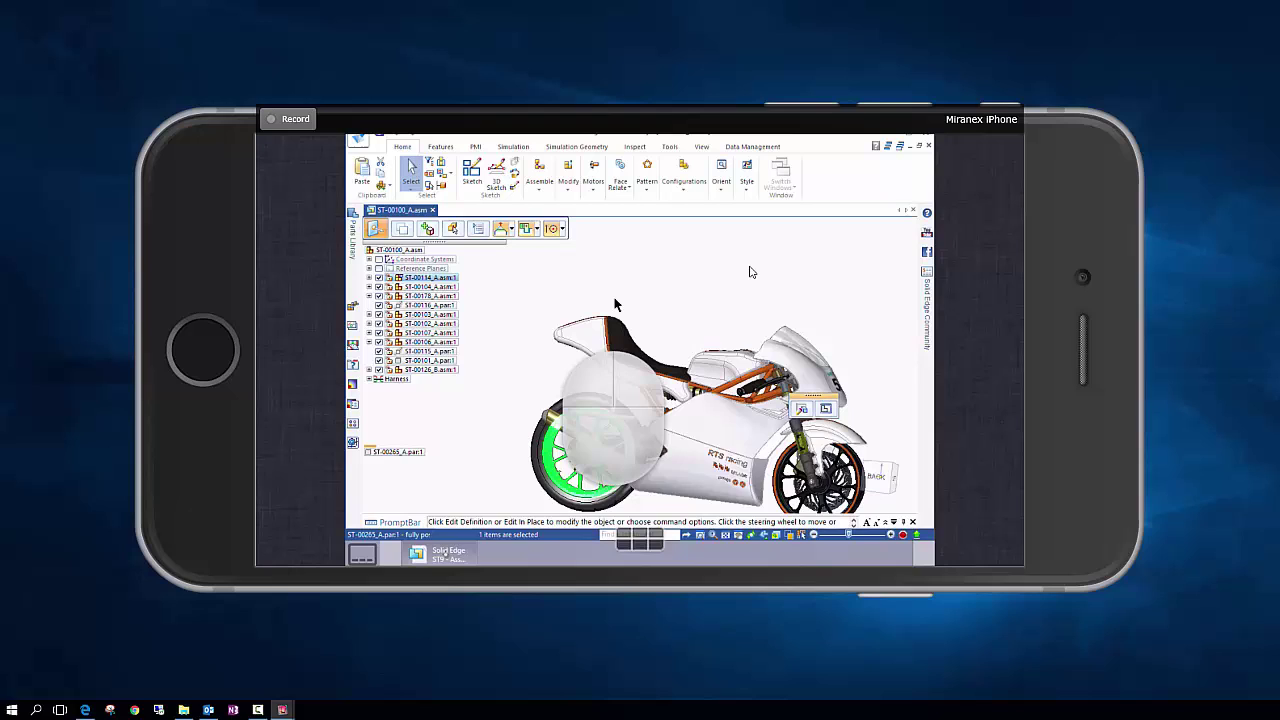
{"action": "left_click", "coordinate": [639, 539]}
{"action": "left_click", "coordinate": [750, 529]}
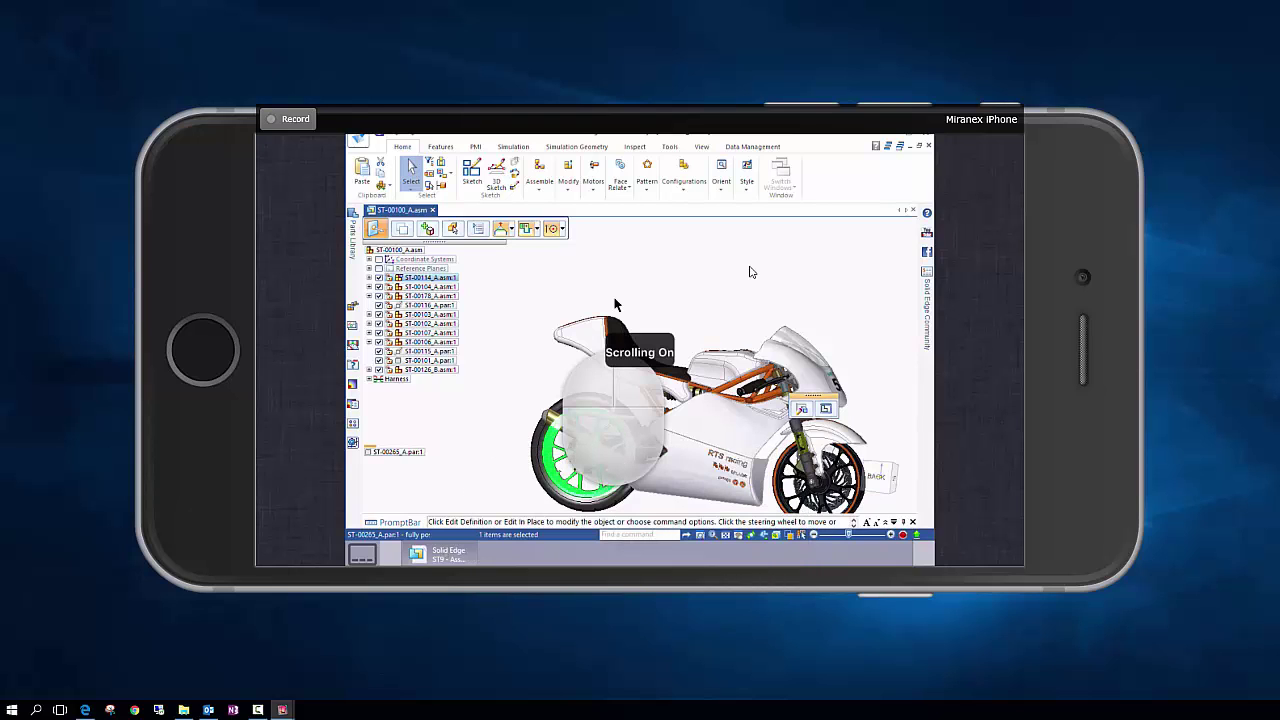
Step: Examine the motorcycle assembly on the iPhone from several sides, both close up and as a whole
{"action": "middle_click_drag", "start_coordinate": [616, 304], "coordinate": [616, 304]}
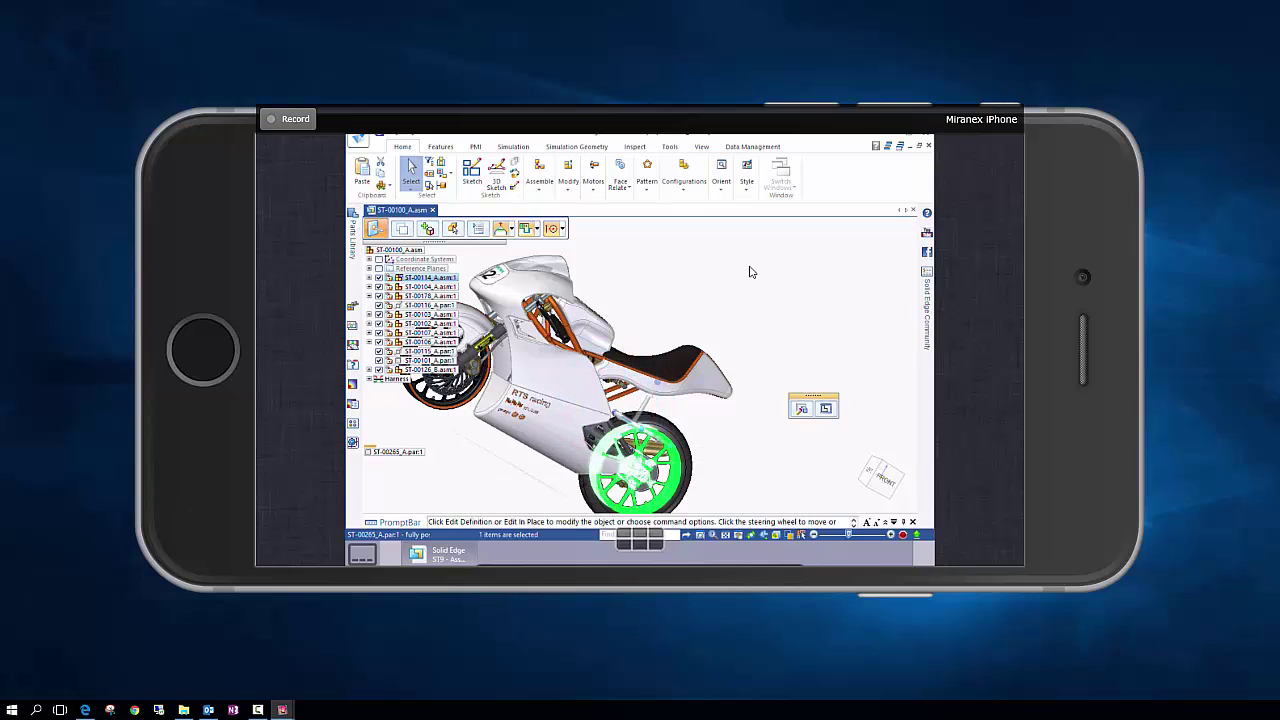
{"action": "middle_click_drag", "start_coordinate": [752, 272], "coordinate": [752, 272]}
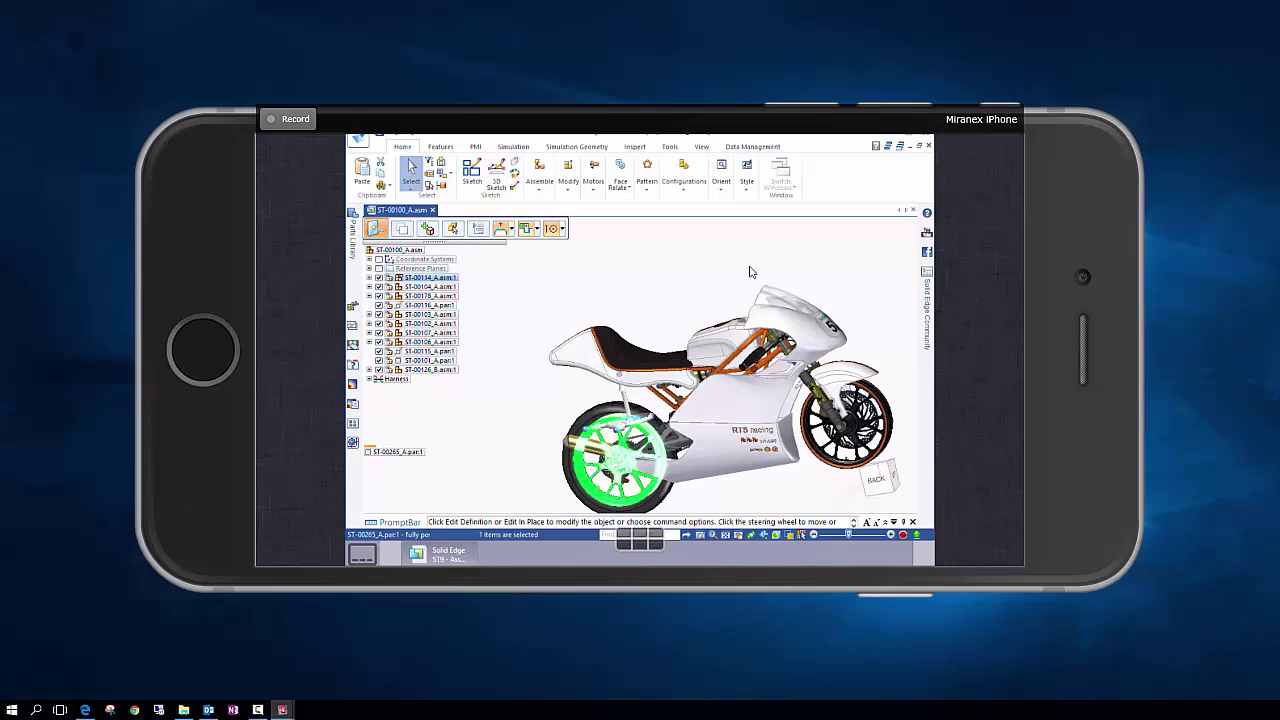
{"action": "scroll", "coordinate": [752, 272], "scroll_direction": "up", "scroll_amount": 3}
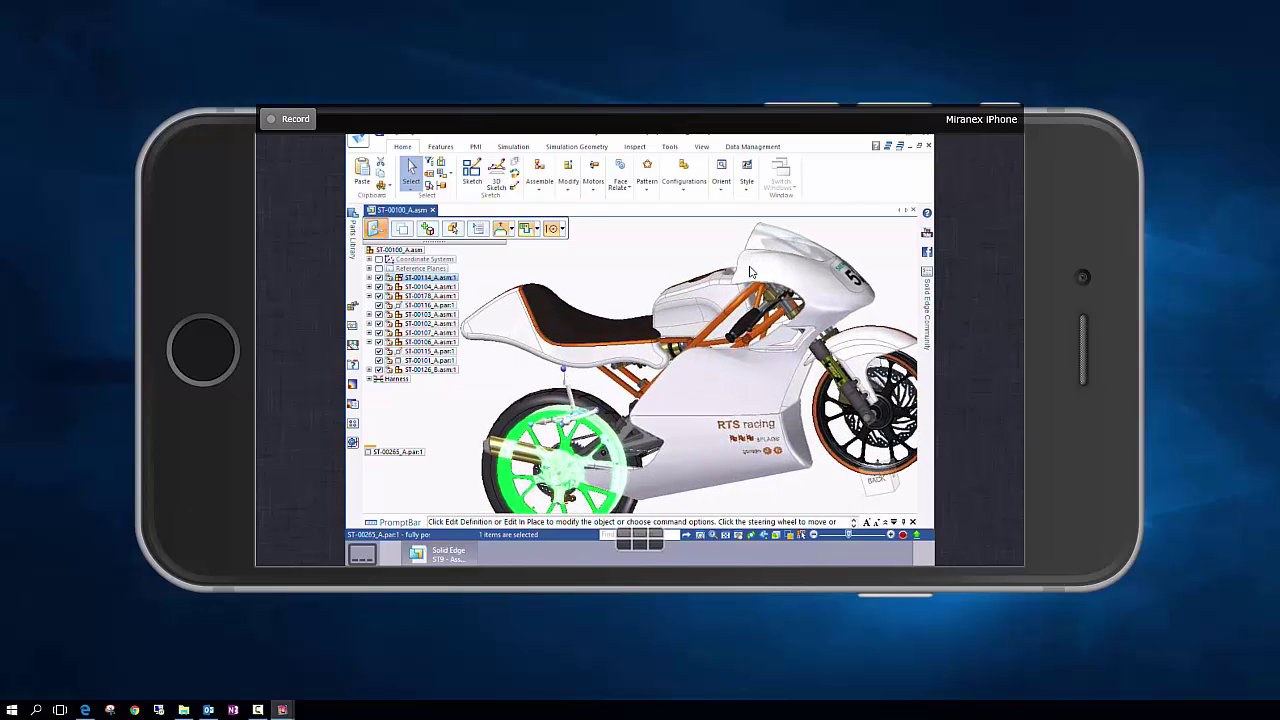
{"action": "scroll", "coordinate": [752, 272], "scroll_direction": "up", "scroll_amount": 3}
{"action": "middle_click_drag", "start_coordinate": [752, 272], "coordinate": [750, 267]}
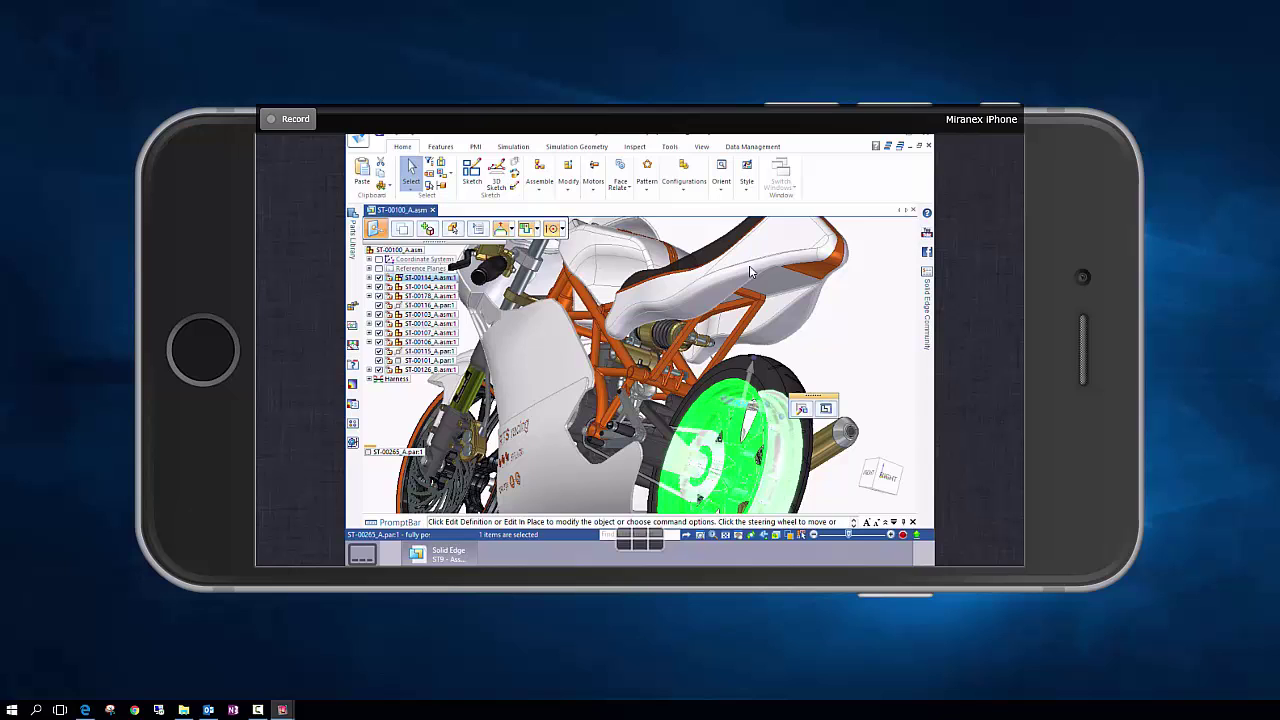
{"action": "scroll", "coordinate": [750, 267], "scroll_direction": "down", "scroll_amount": 4}
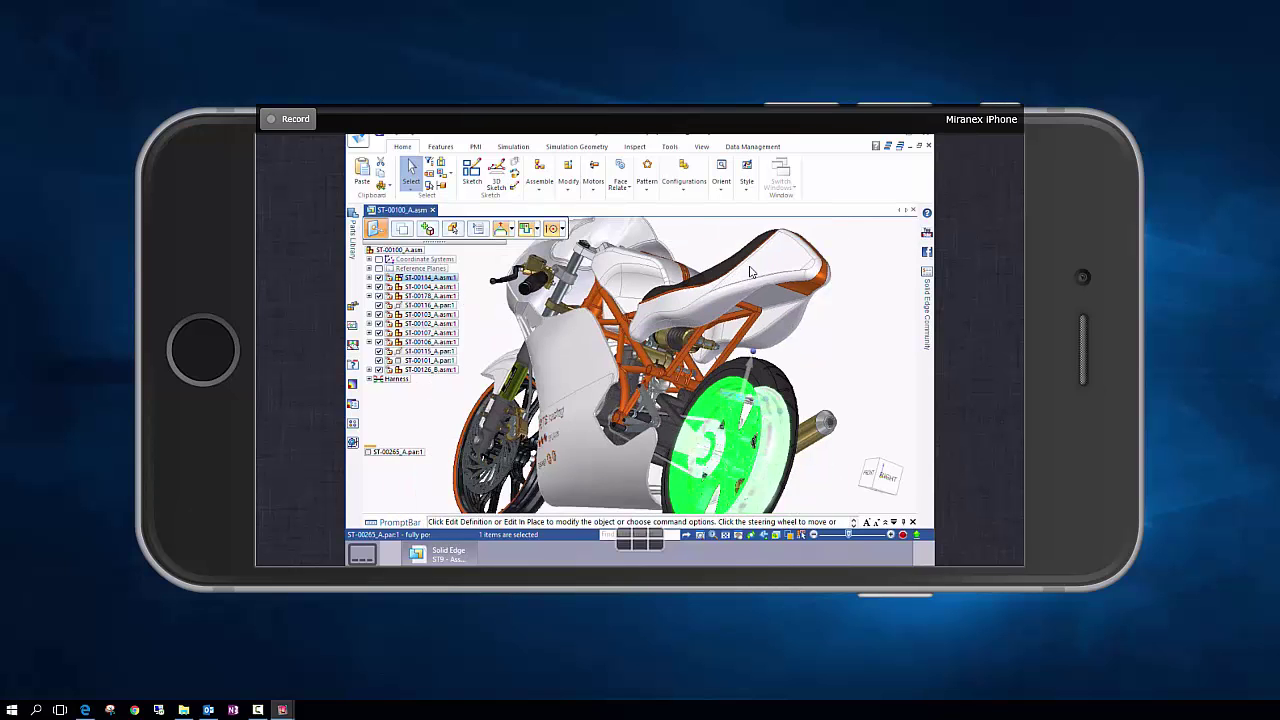
{"action": "middle_click_drag", "start_coordinate": [752, 272], "coordinate": [750, 271]}
{"action": "left_click", "coordinate": [698, 401]}
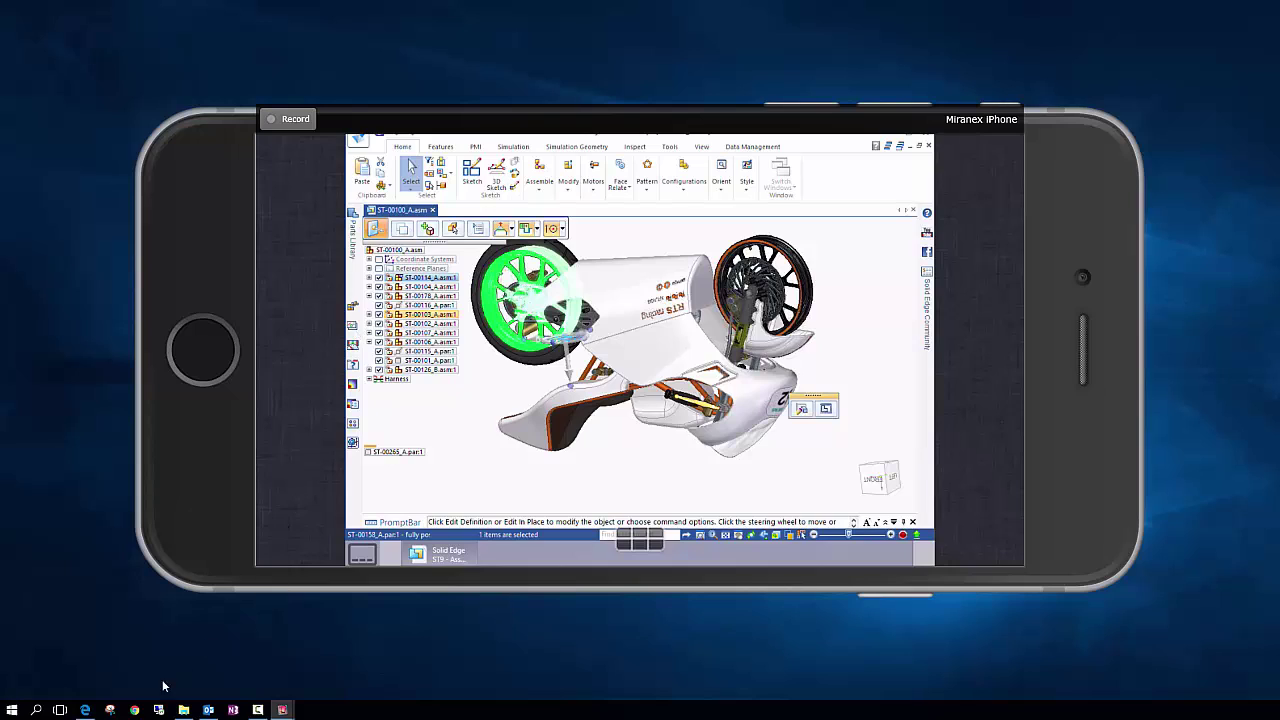
Step: Launch Demo Desktop 4 on the PC from Citrix StoreFront using the downloaded ICA file, and place the mirrored iPhone beside it
{"action": "left_click", "coordinate": [85, 709]}
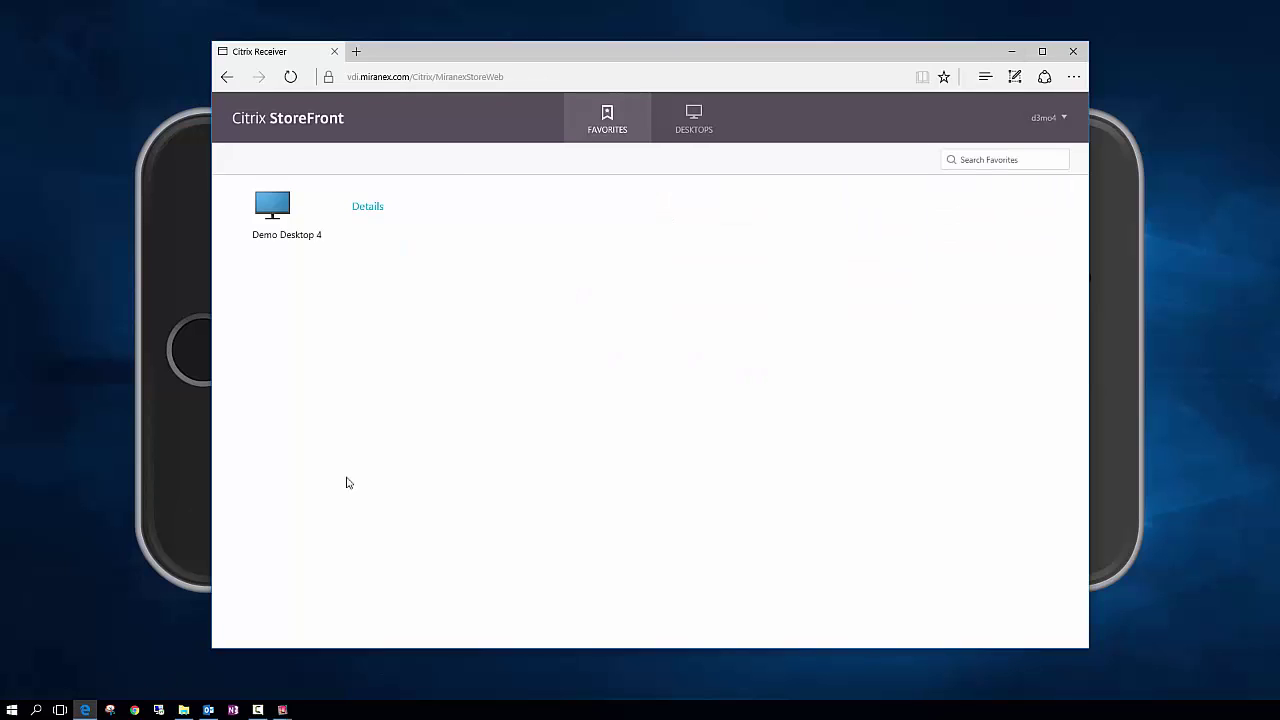
{"action": "left_click", "coordinate": [278, 212]}
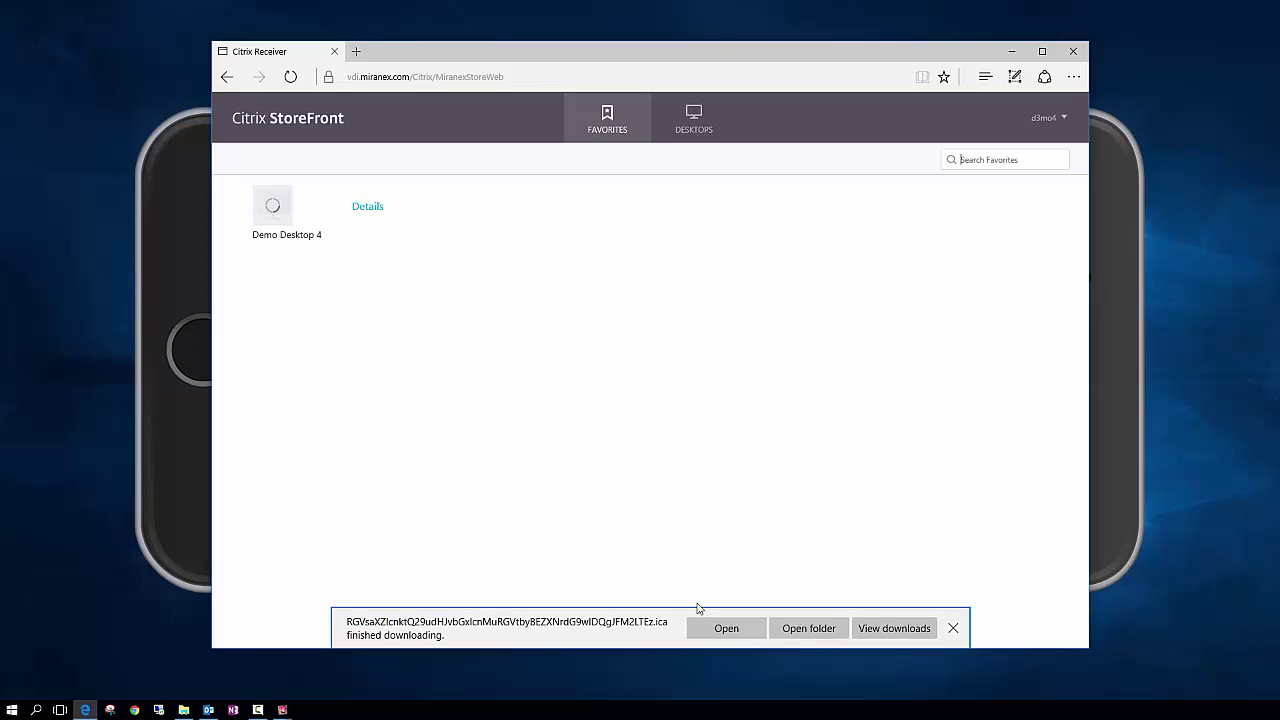
{"action": "left_click", "coordinate": [722, 628]}
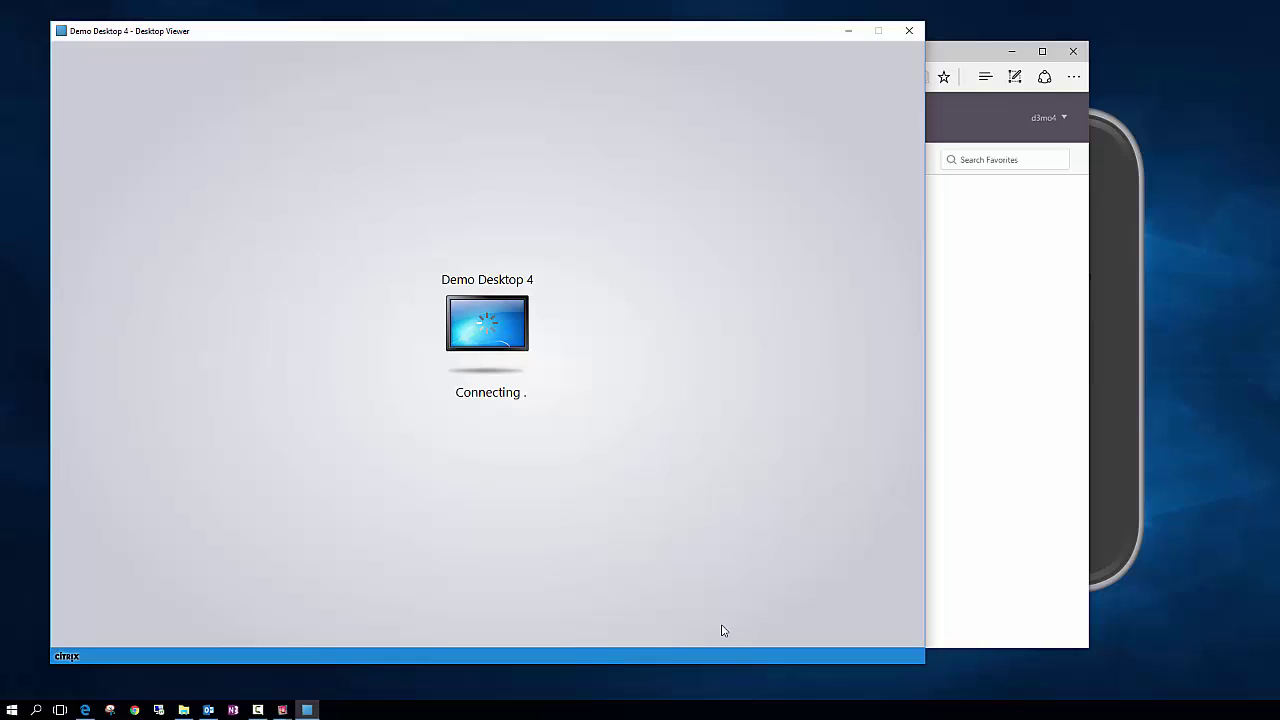
{"action": "left_click", "coordinate": [1133, 396]}
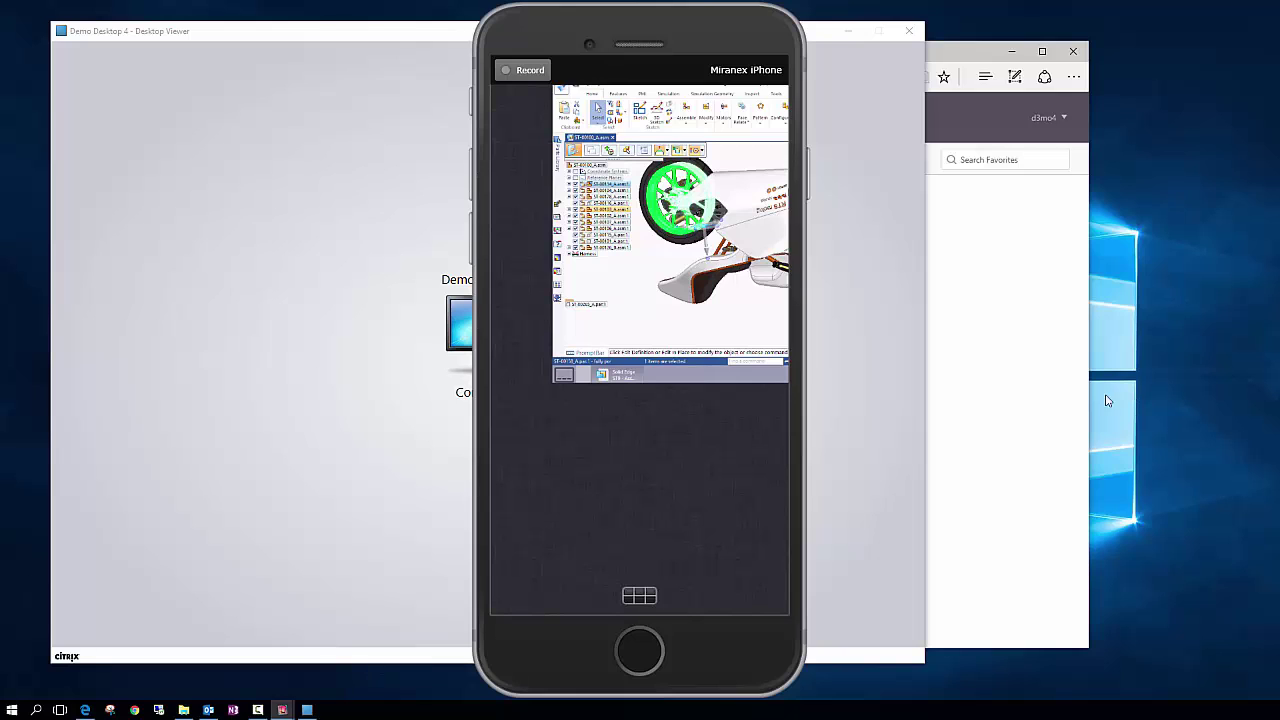
{"action": "left_click_drag", "start_coordinate": [708, 27], "coordinate": [1167, 34]}
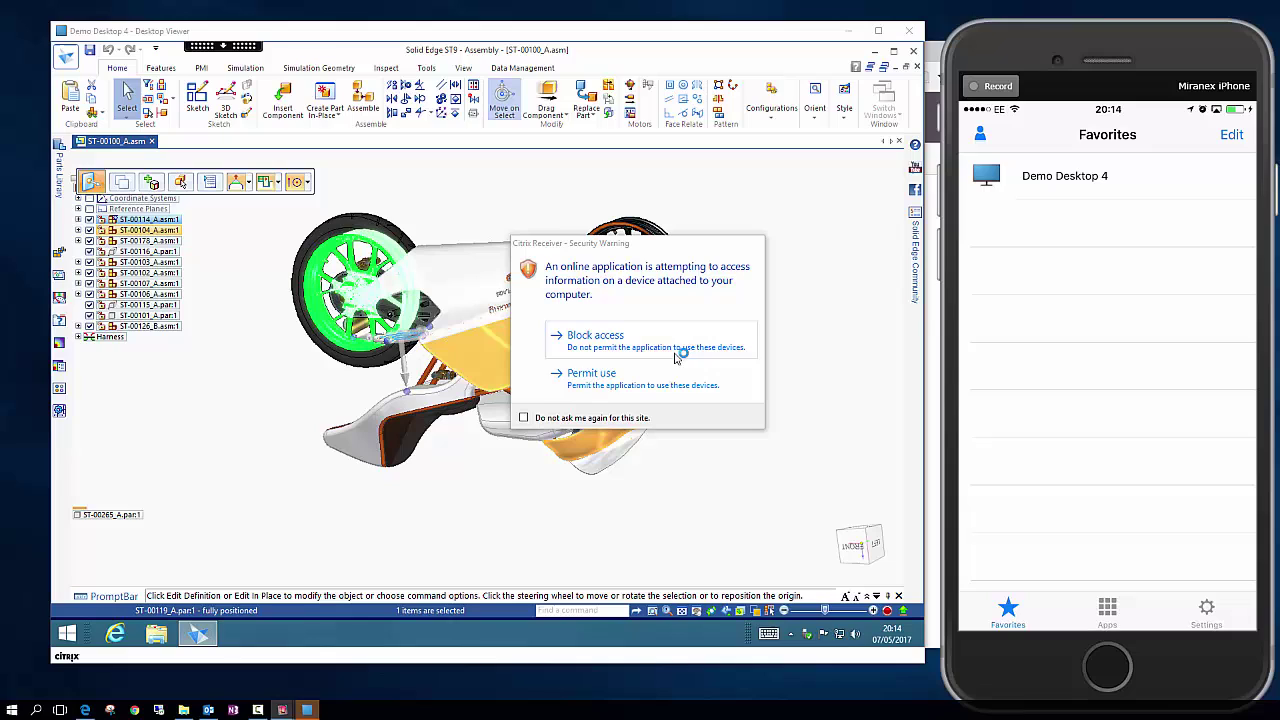
Step: Permit the session to use the attached devices and orbit the upside-down motorcycle to an upright view
{"action": "left_click", "coordinate": [604, 383]}
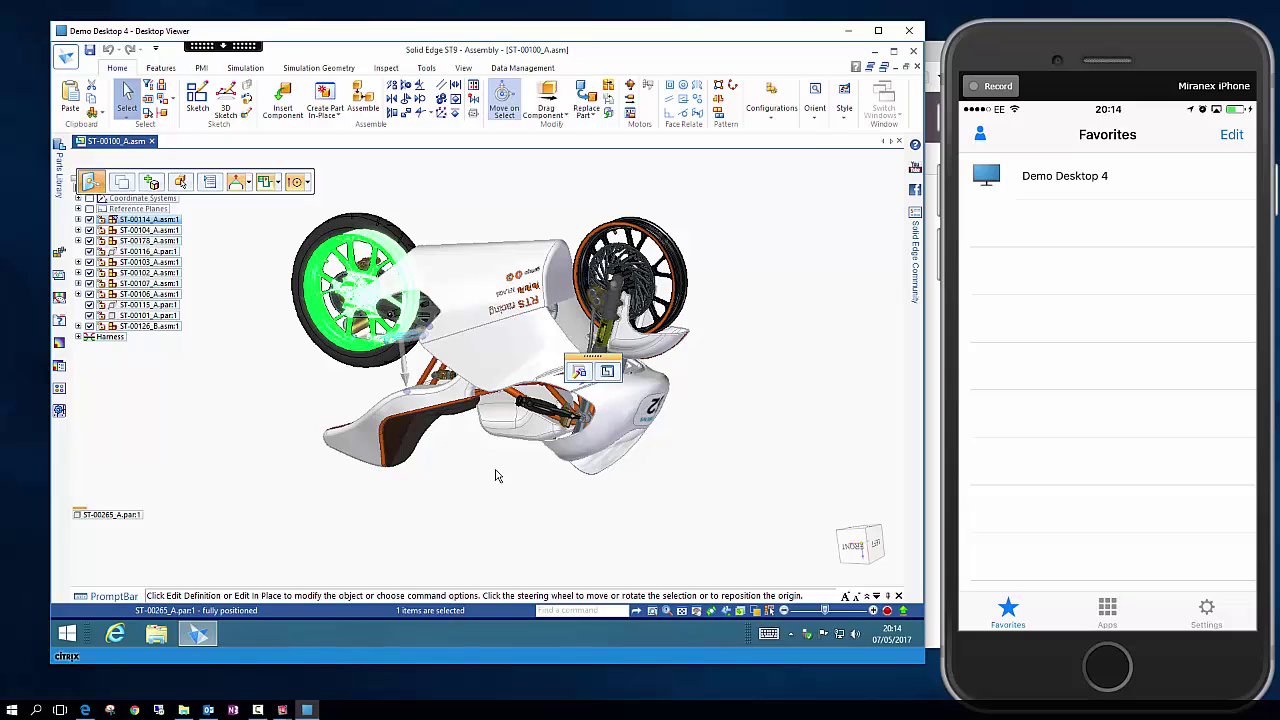
{"action": "middle_click_drag", "start_coordinate": [497, 471], "coordinate": [532, 115]}
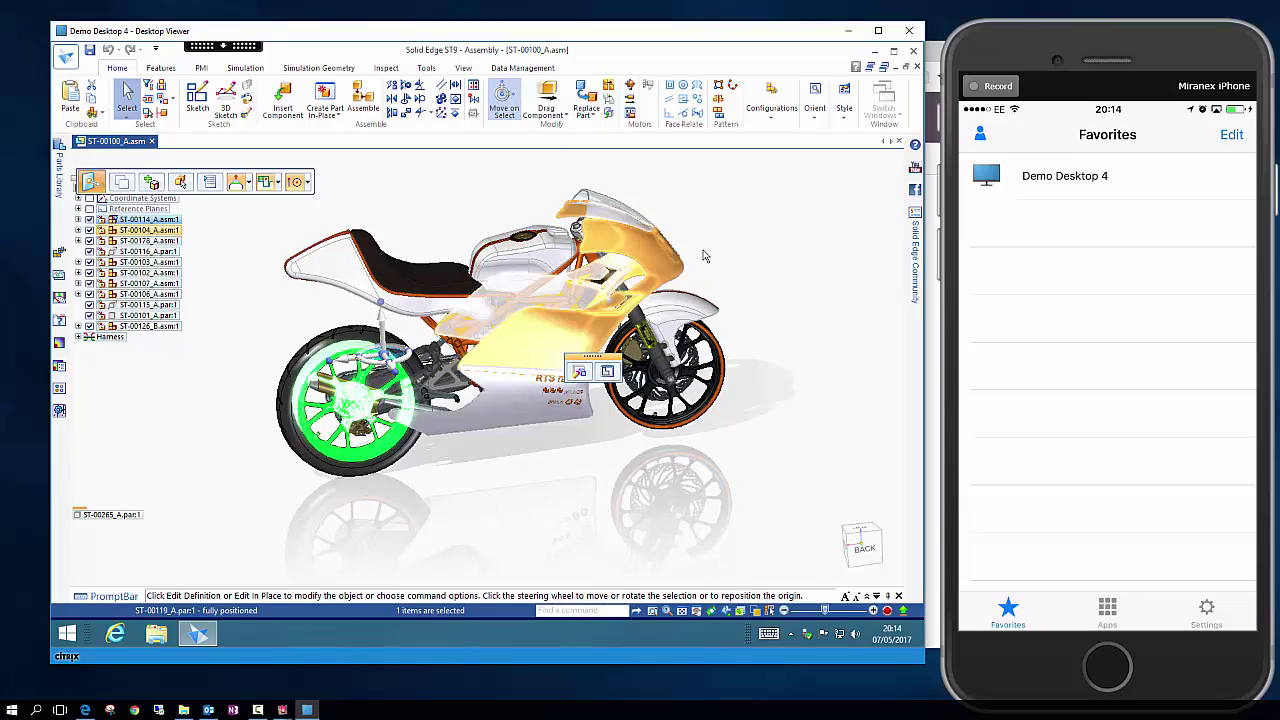
{"action": "middle_click_drag", "start_coordinate": [715, 261], "coordinate": [279, 385]}
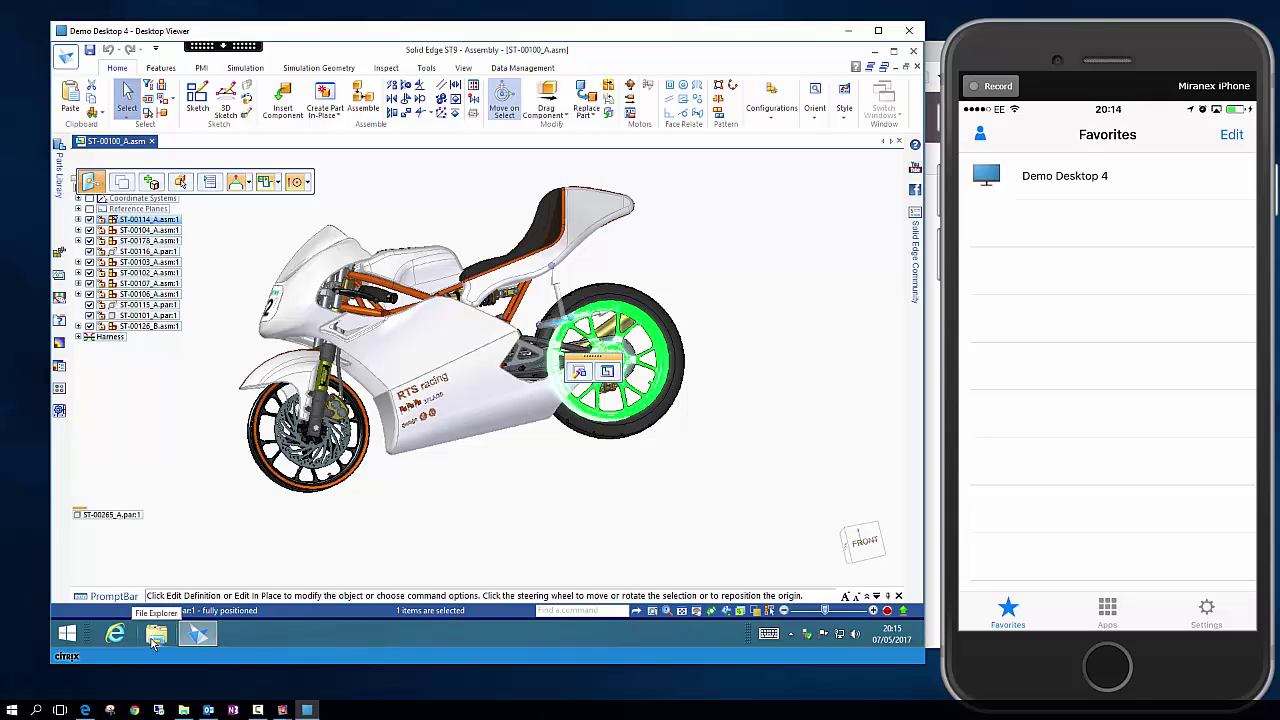
Step: Start File Explorer on the remote desktop with read/write access to the local files, and open the client PC's Local Disk C
{"action": "left_click", "coordinate": [153, 641]}
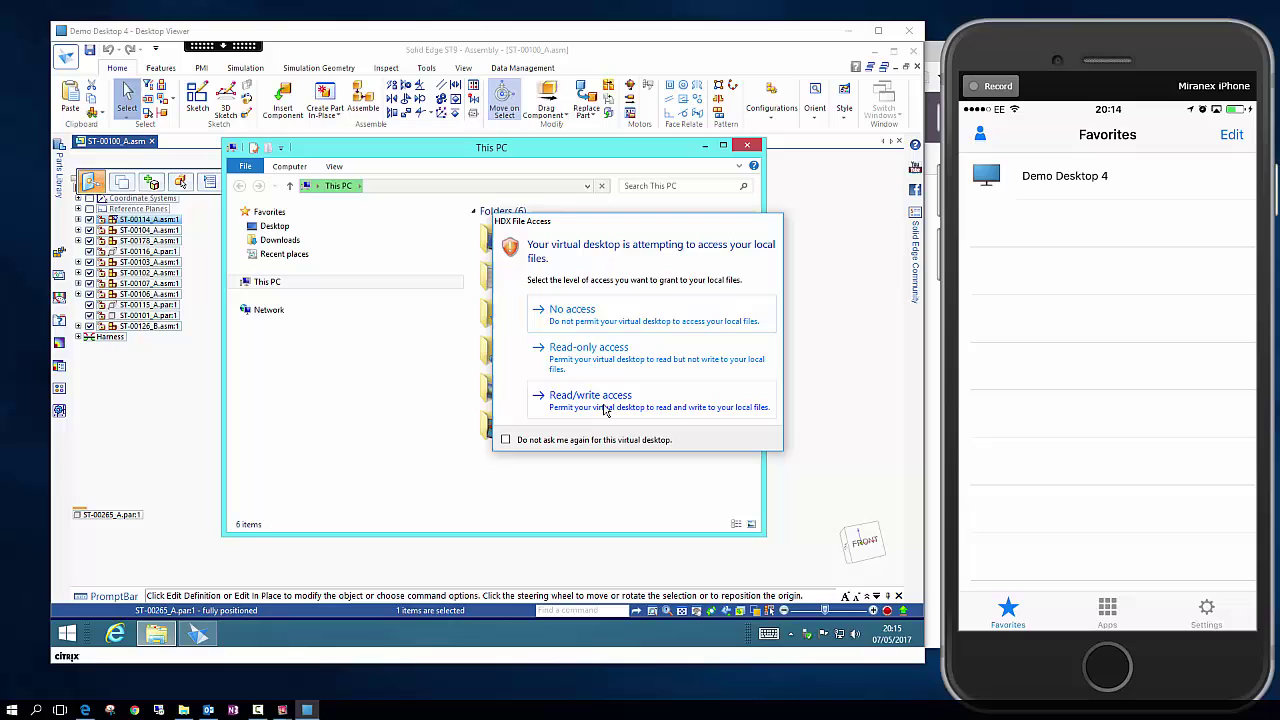
{"action": "left_click", "coordinate": [604, 400]}
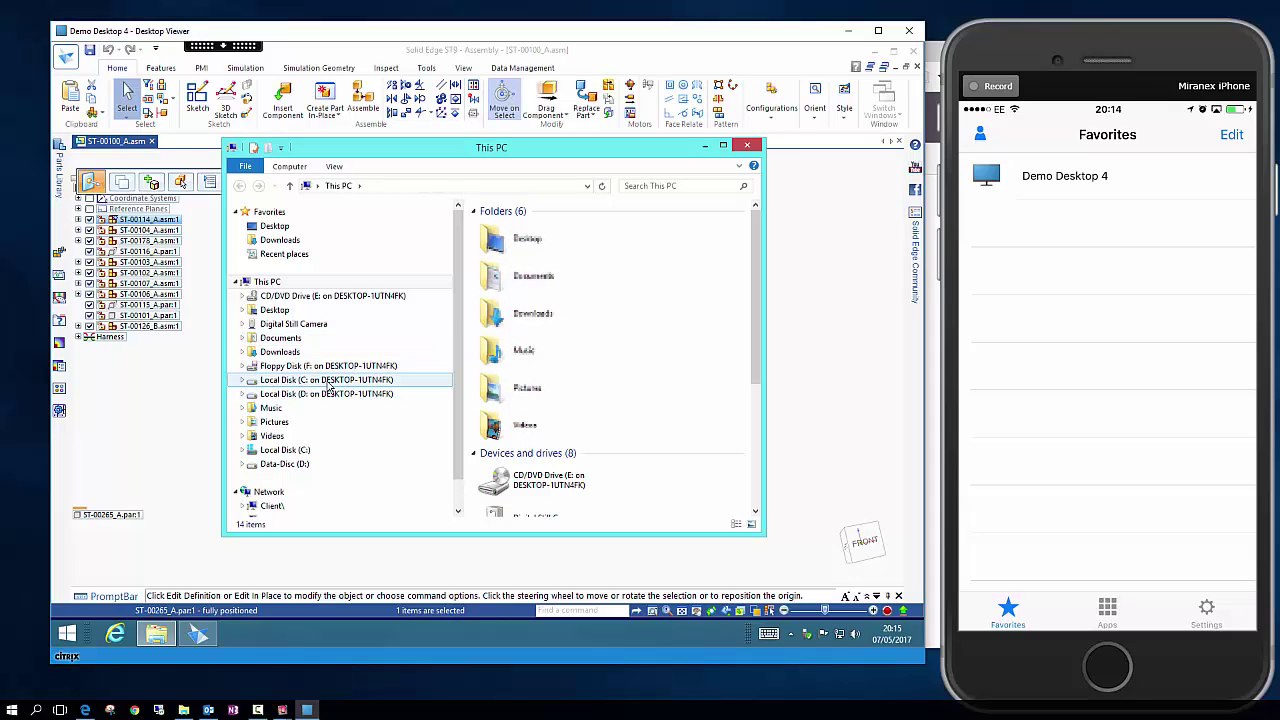
{"action": "left_click", "coordinate": [329, 384]}
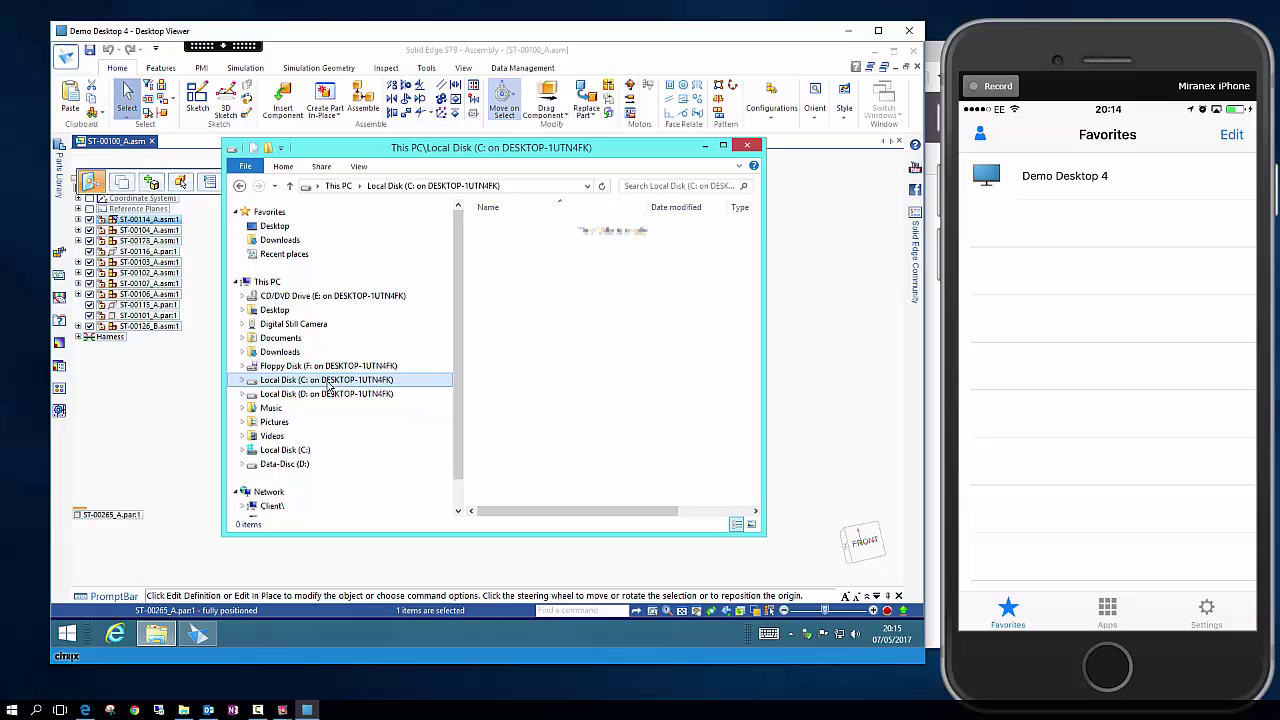
Step: Browse the client disk to Users\Admin\Documents\Test Files\Test File 4GB, and return to the Documents folder
{"action": "double_click", "coordinate": [500, 354]}
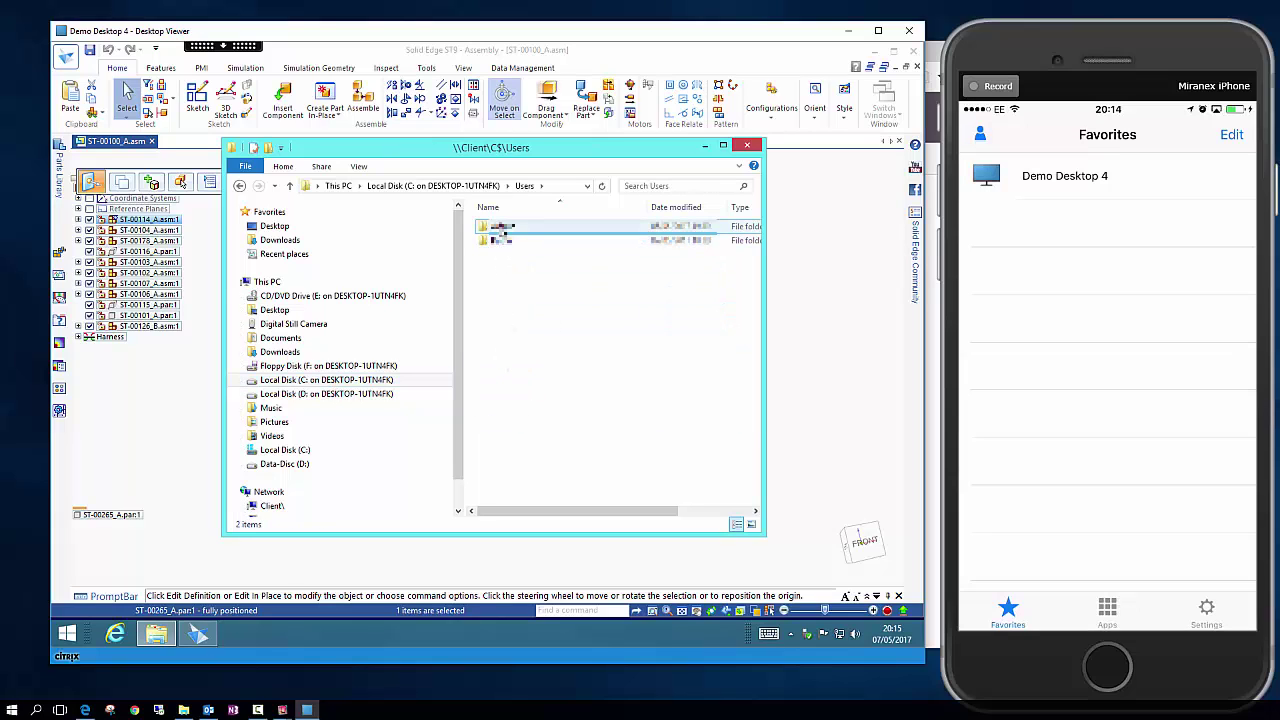
{"action": "double_click", "coordinate": [502, 228]}
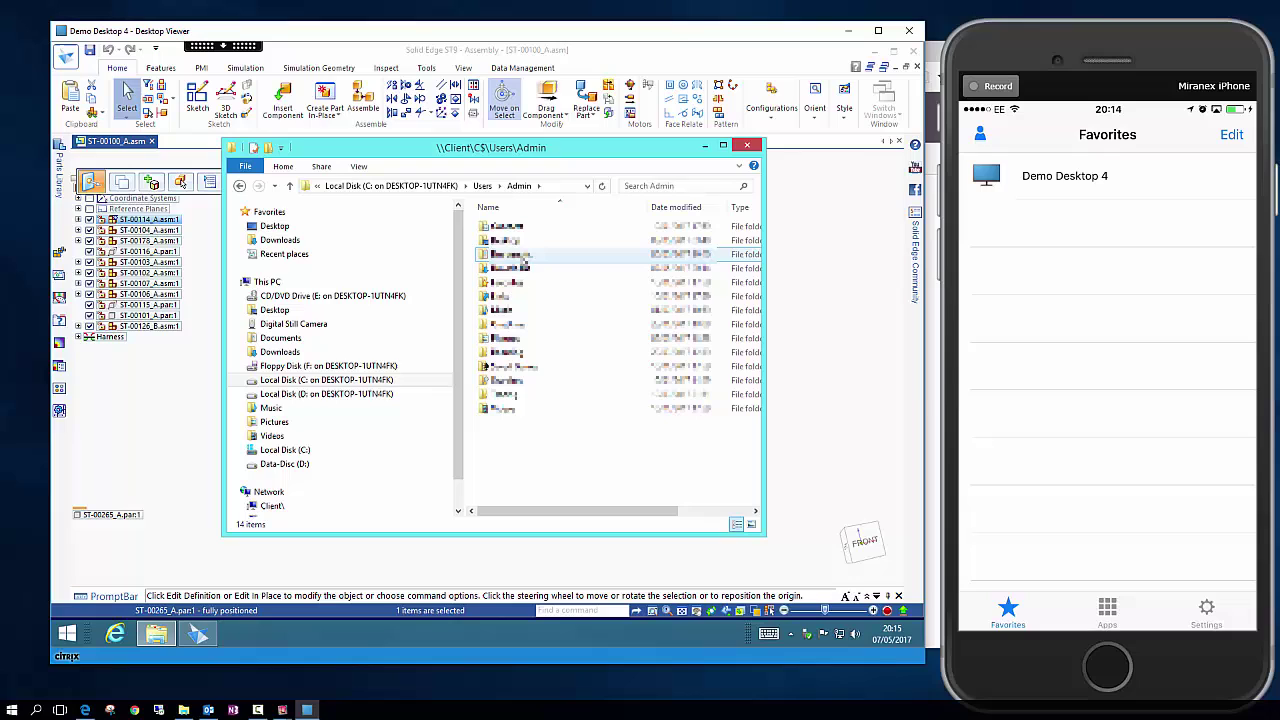
{"action": "double_click", "coordinate": [510, 254]}
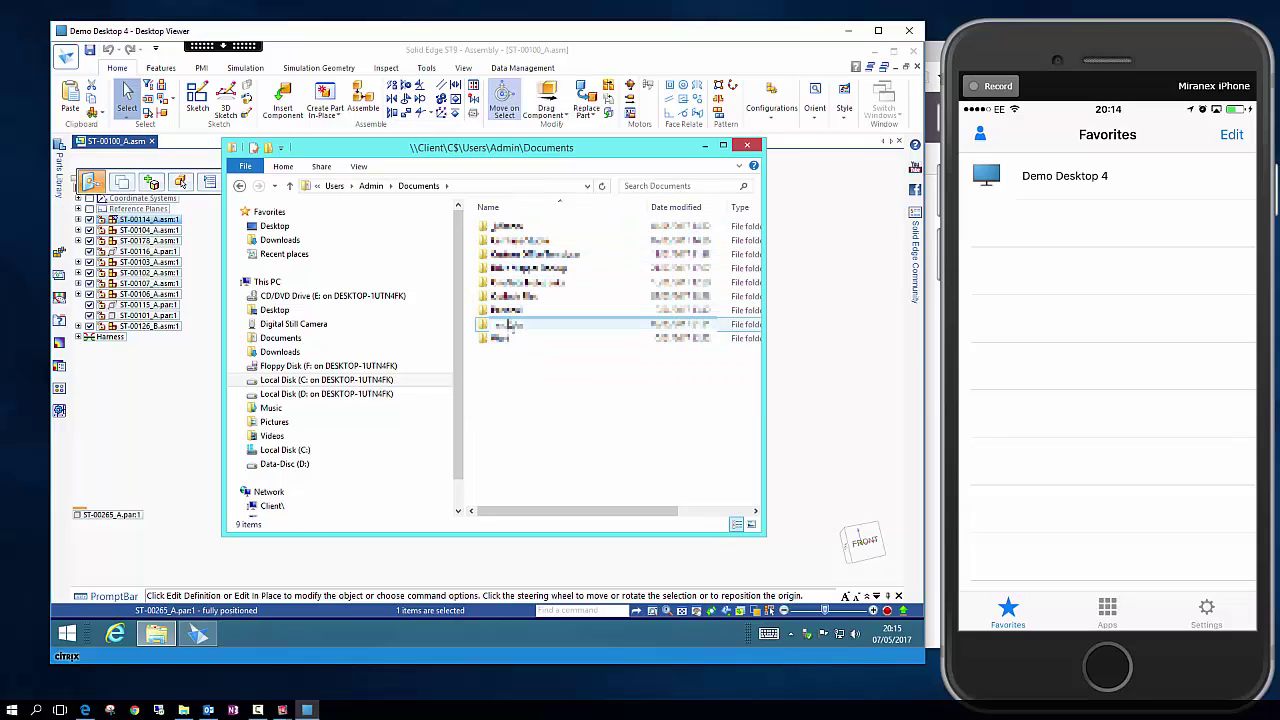
{"action": "double_click", "coordinate": [507, 326]}
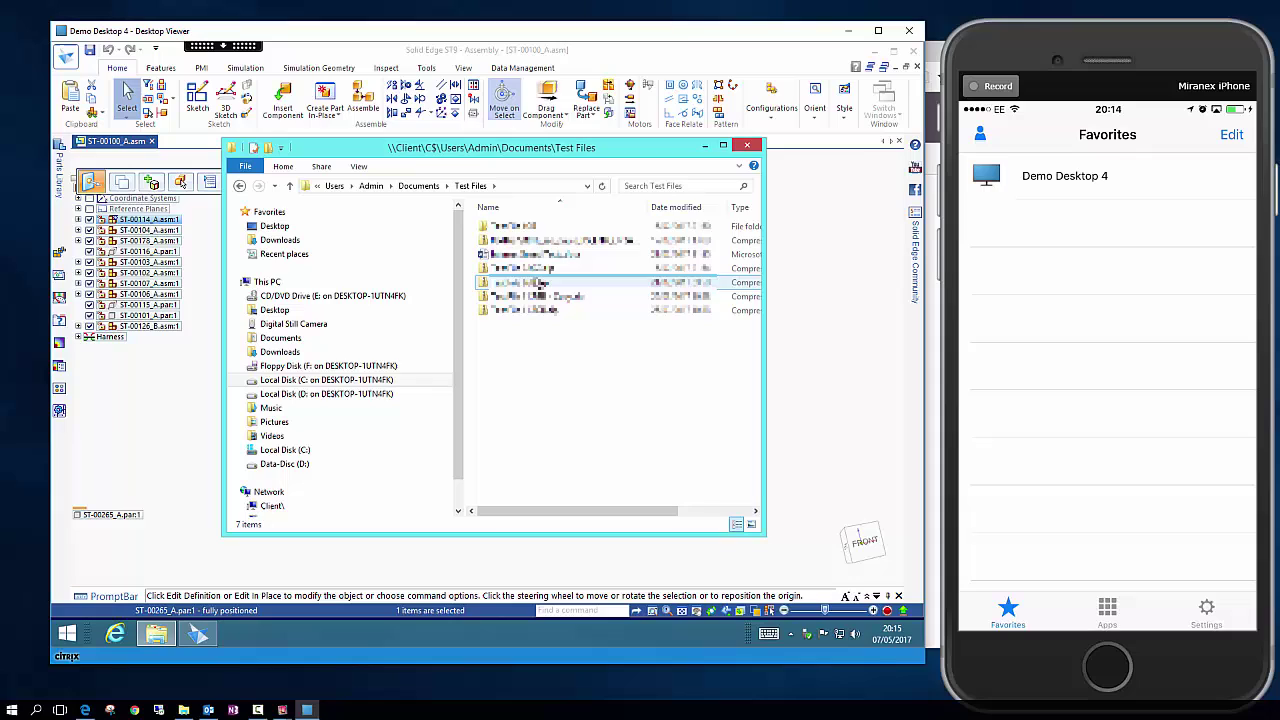
{"action": "double_click", "coordinate": [525, 228]}
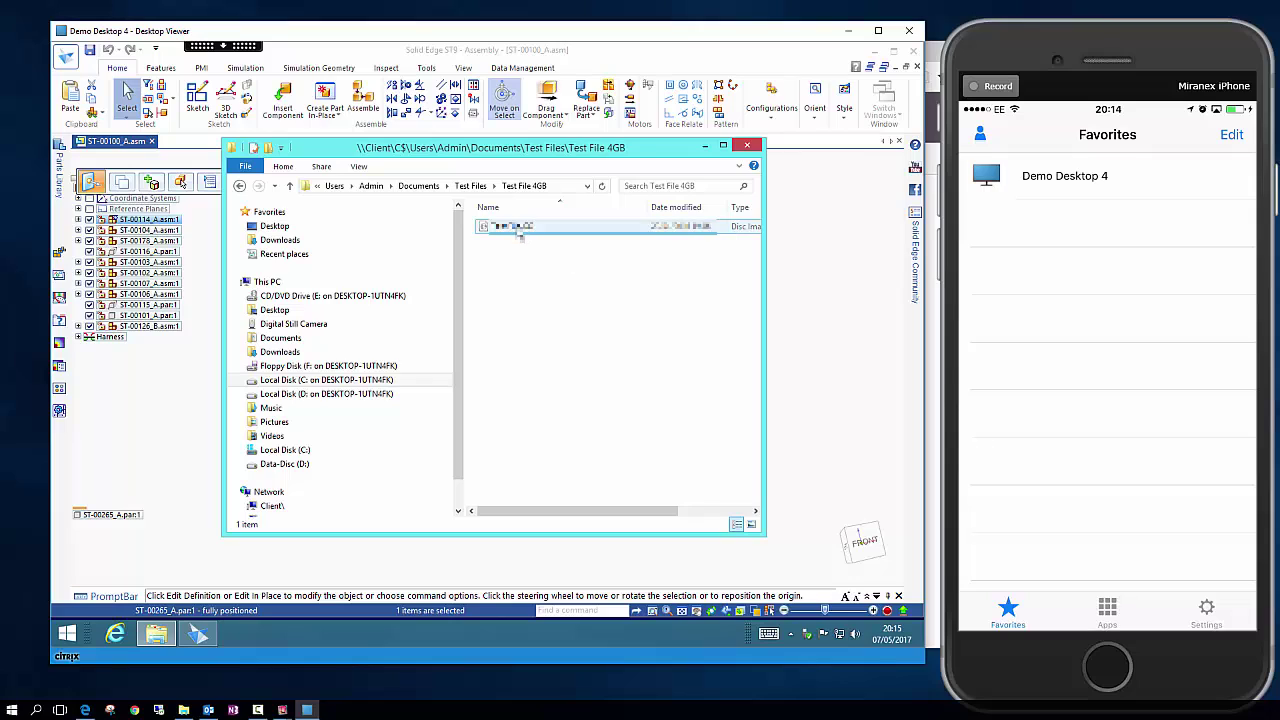
{"action": "mouse_move", "coordinate": [548, 513]}
{"action": "left_mouse_down"}
{"action": "mouse_move", "coordinate": [614, 517]}
{"action": "mouse_move", "coordinate": [531, 519]}
{"action": "left_mouse_up"}
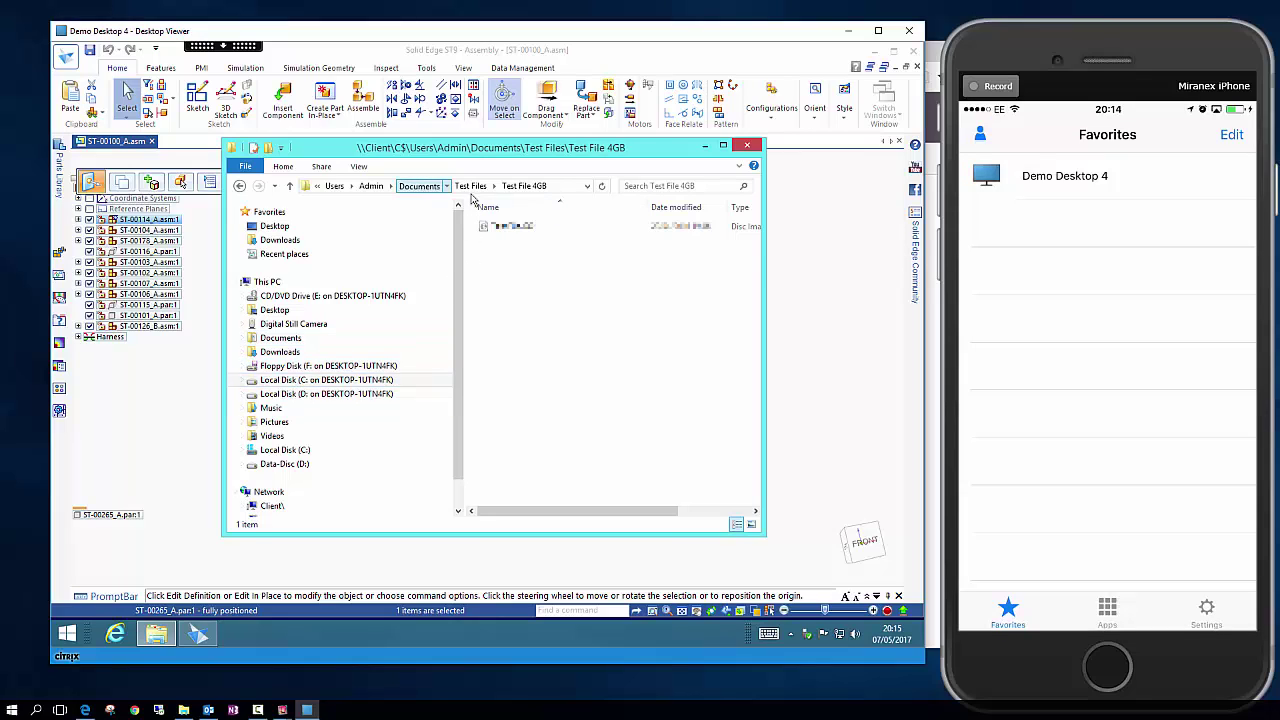
{"action": "left_click", "coordinate": [418, 185]}
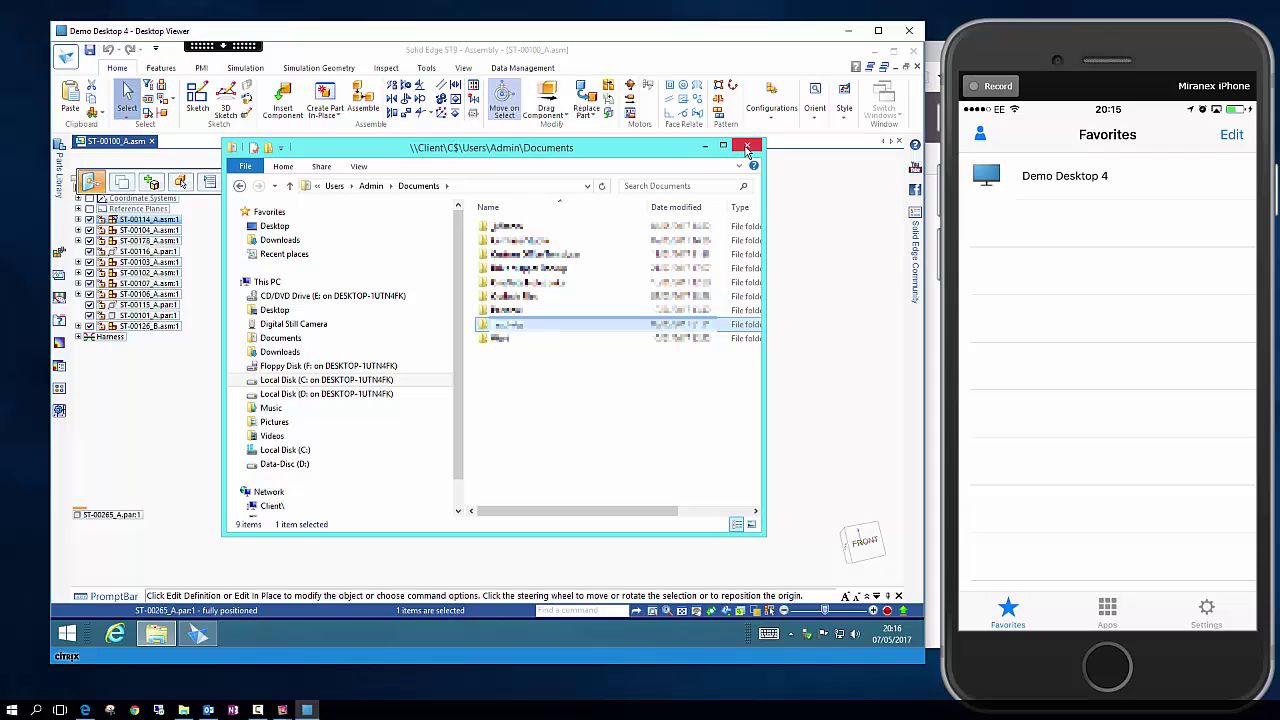
Step: Close the remote File Explorer window and, with the rear wheel deselected, orbit the motorcycle to view its opposite side
{"action": "left_click", "coordinate": [747, 147]}
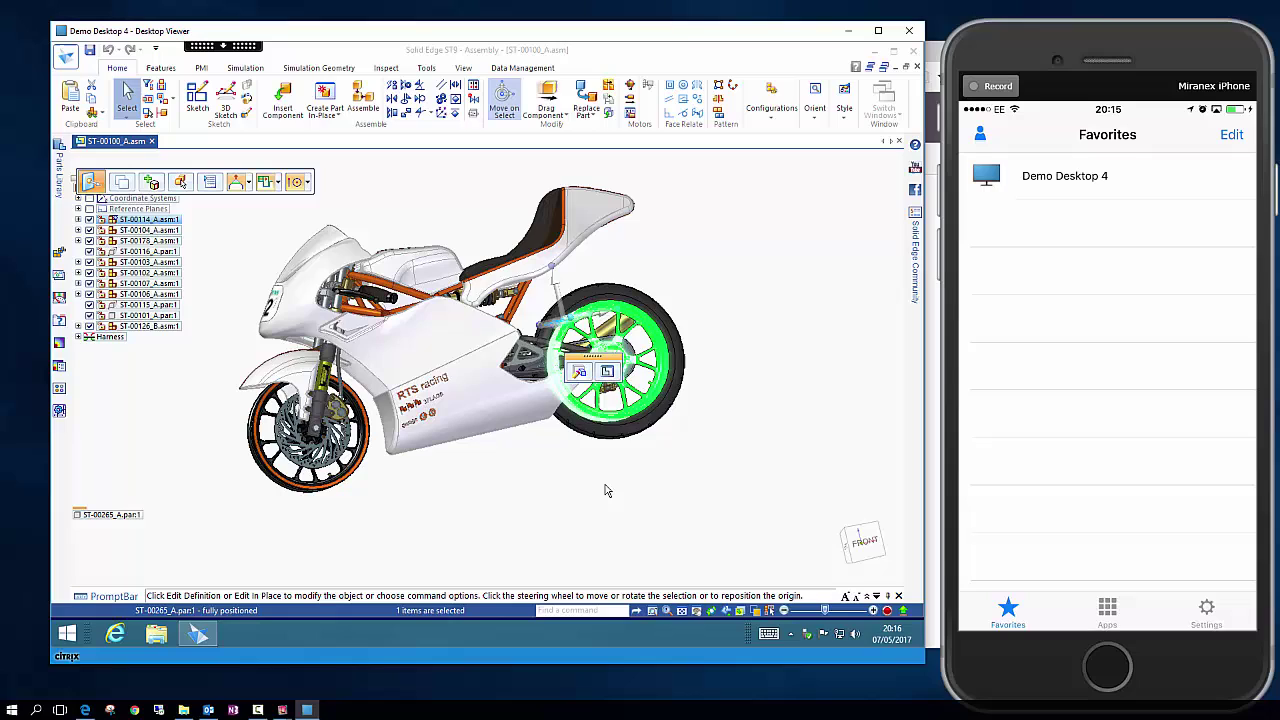
{"action": "left_click", "coordinate": [703, 308]}
{"action": "middle_click_drag", "start_coordinate": [637, 318], "coordinate": [326, 338]}
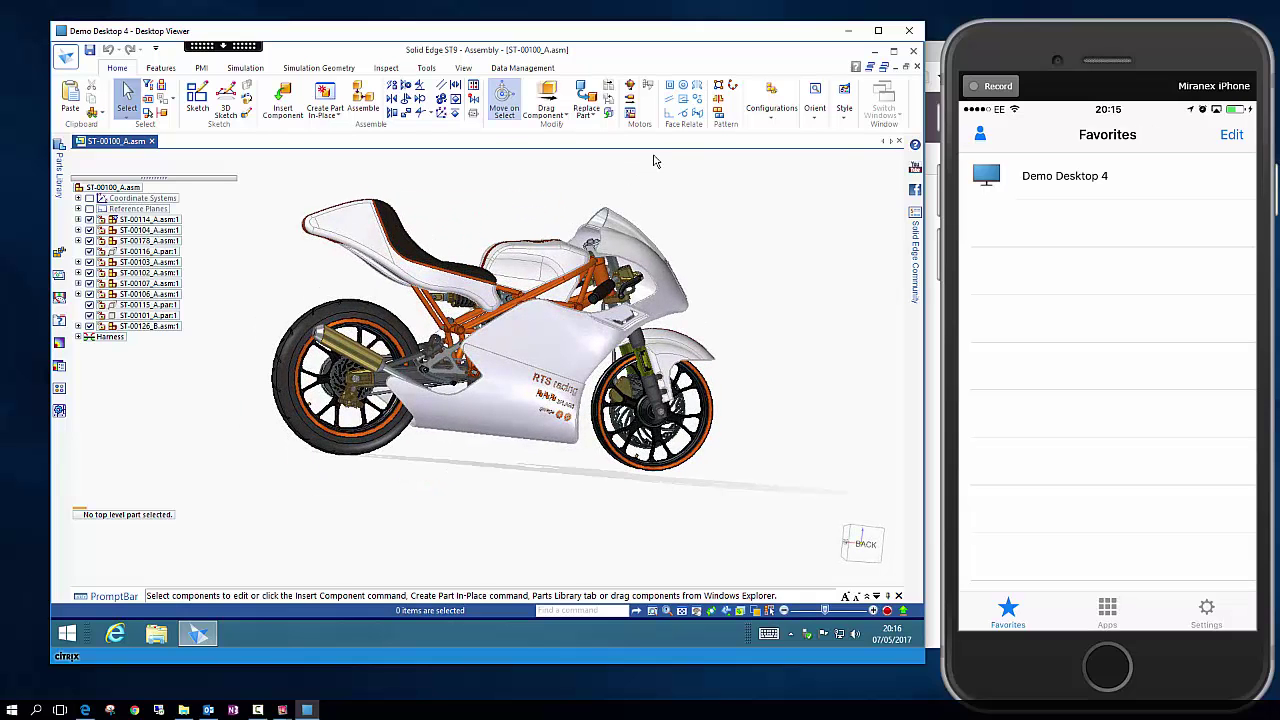
Step: Minimize Solid Edge and disconnect from Demo Desktop 4, leaving the virtual desktop session running
{"action": "left_click", "coordinate": [875, 51]}
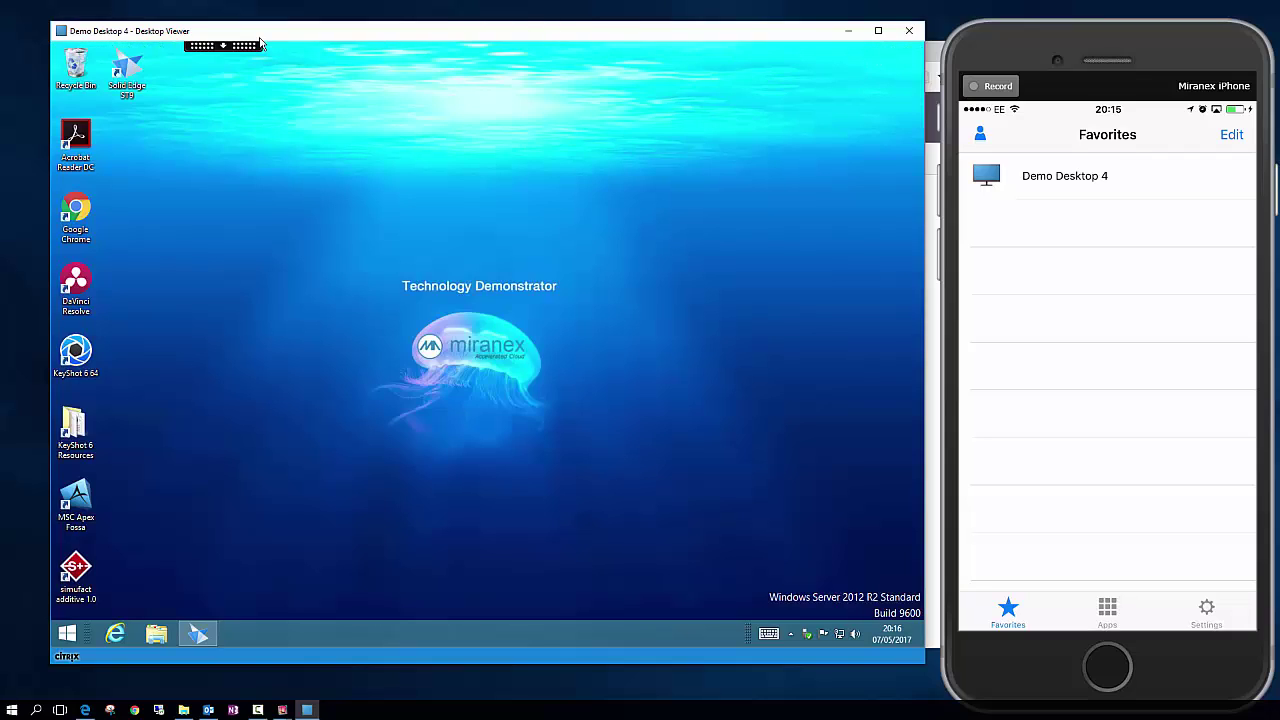
{"action": "left_click", "coordinate": [224, 47]}
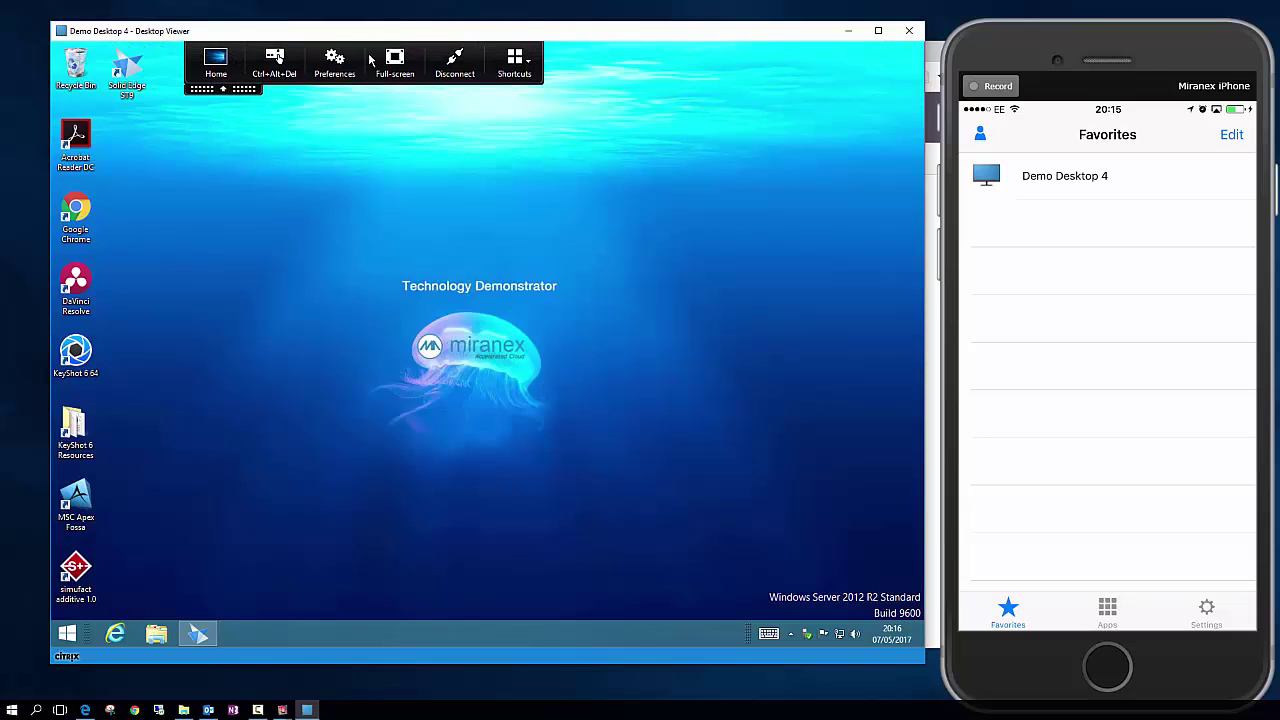
{"action": "left_click", "coordinate": [455, 65]}
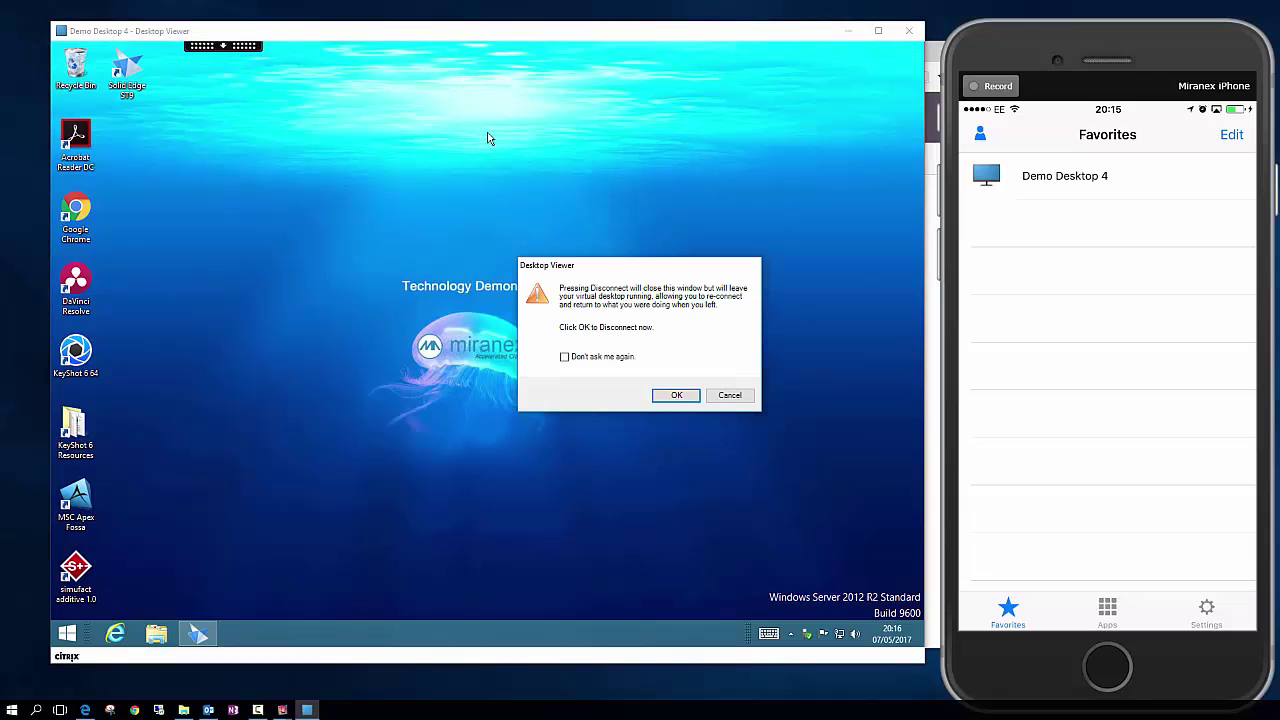
{"action": "left_click", "coordinate": [676, 396]}
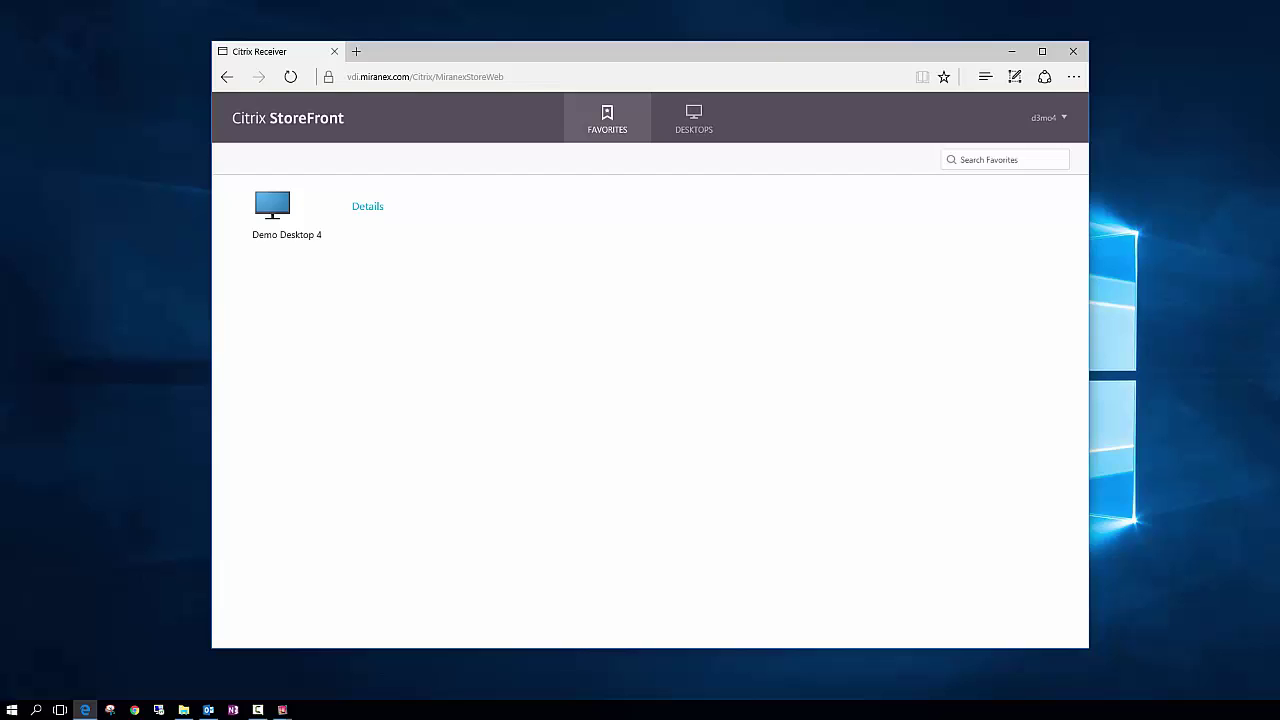
Step: Navigate the browser from the Citrix StoreFront page back to the miranex.com home page
{"action": "left_click", "coordinate": [227, 79]}
{"action": "left_click", "coordinate": [230, 80]}
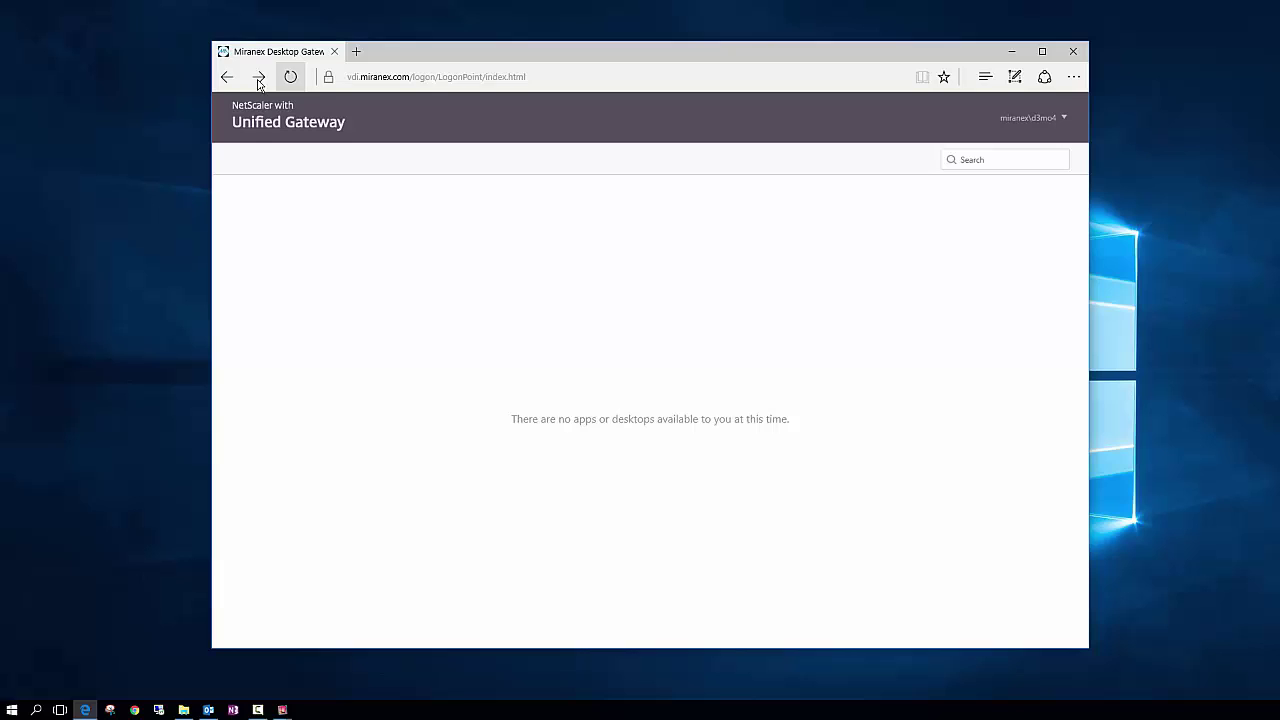
{"action": "left_click", "coordinate": [259, 80]}
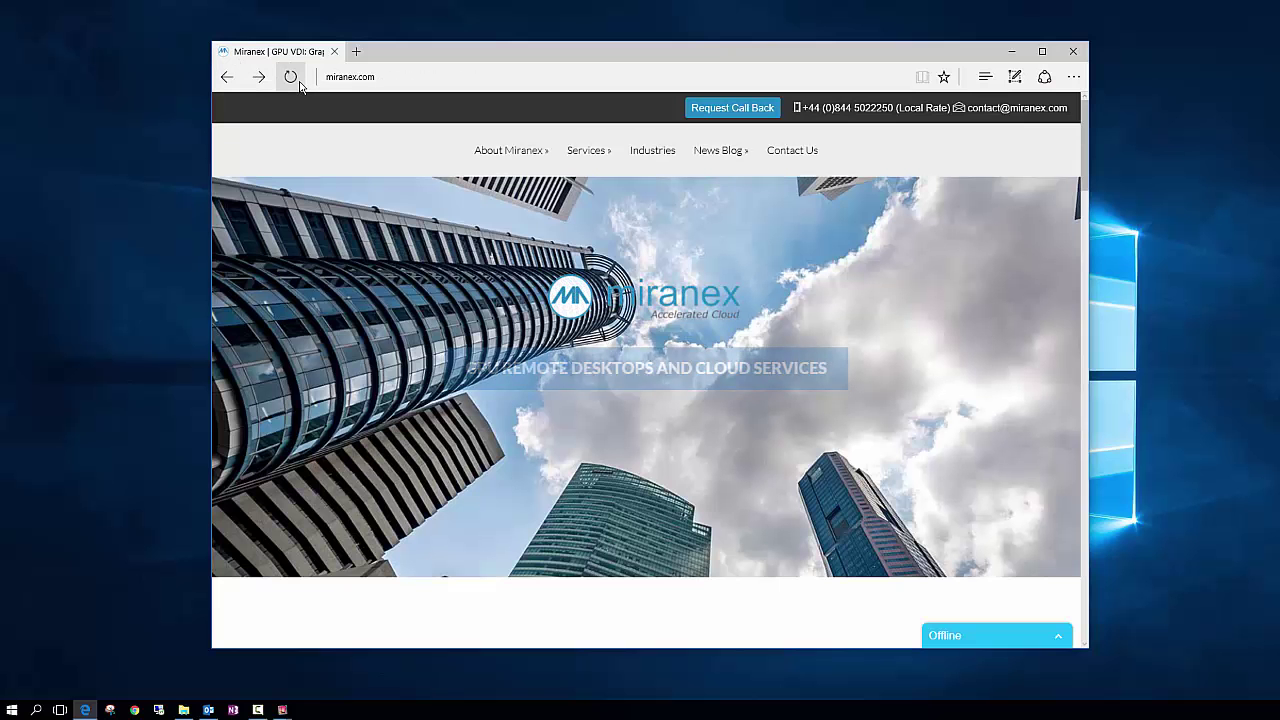